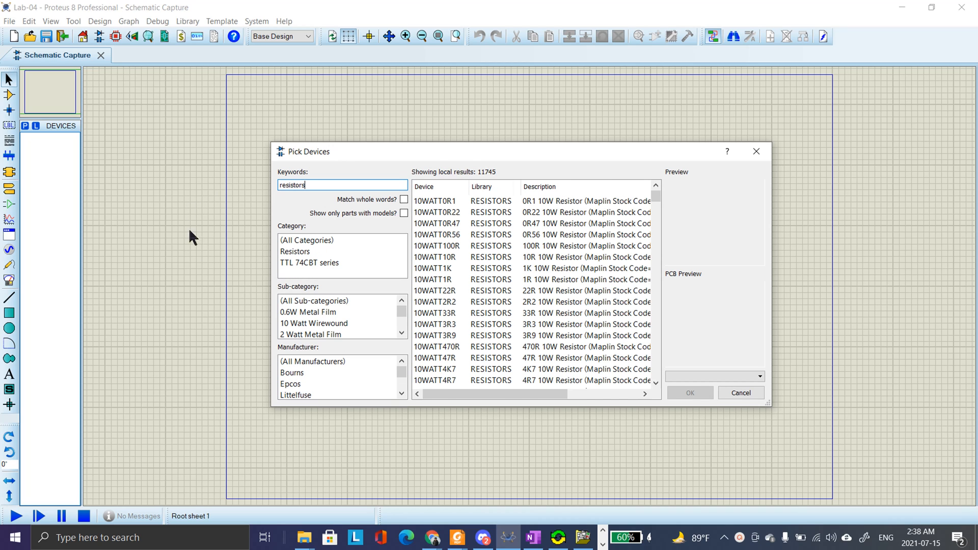
# Filter the resistor search results to the Generic sub-category and add the RES device to the device list
pyautogui.scroll(-3, 346, 319)
pyautogui.click(402, 334)
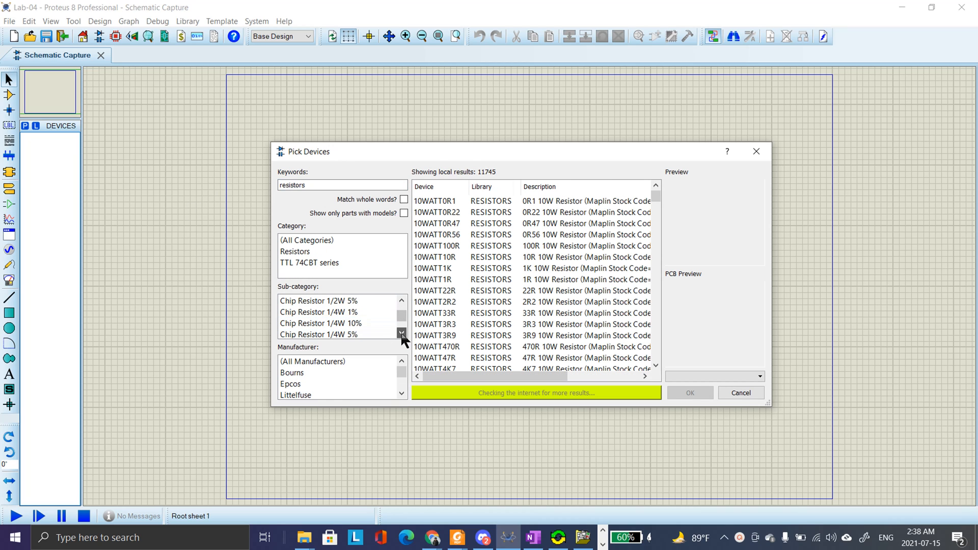
pyautogui.click(402, 333)
pyautogui.click(402, 333)
pyautogui.click(401, 333)
pyautogui.click(402, 333)
pyautogui.click(401, 333)
pyautogui.click(401, 334)
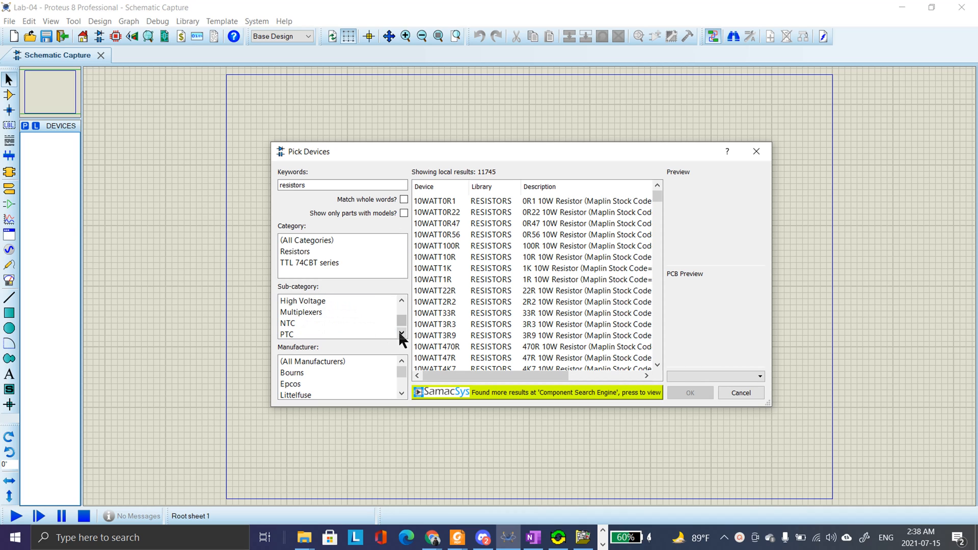
pyautogui.click(401, 302)
pyautogui.click(401, 302)
pyautogui.click(322, 311)
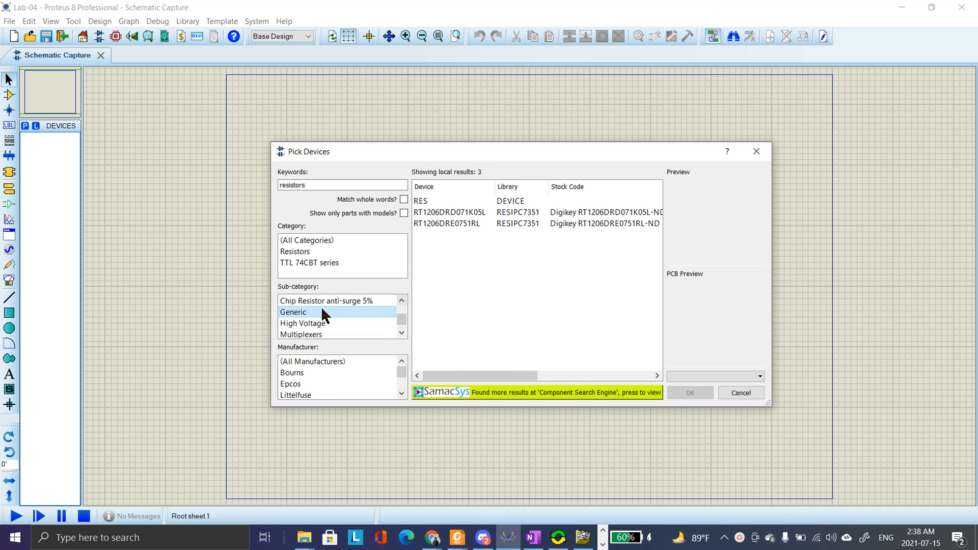
pyautogui.click(447, 202)
pyautogui.doubleClick(495, 201)
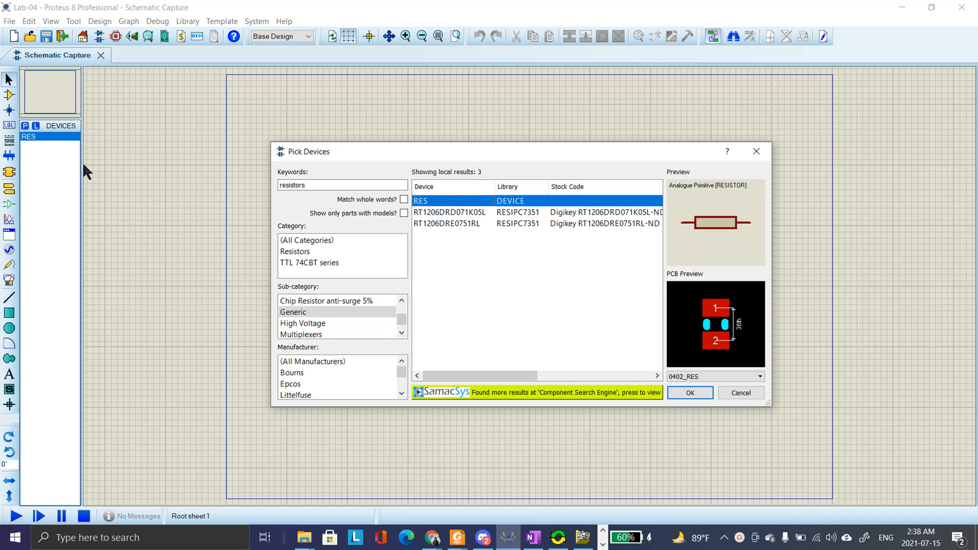
pyautogui.doubleClick(363, 187)
pyautogui.write('ba')
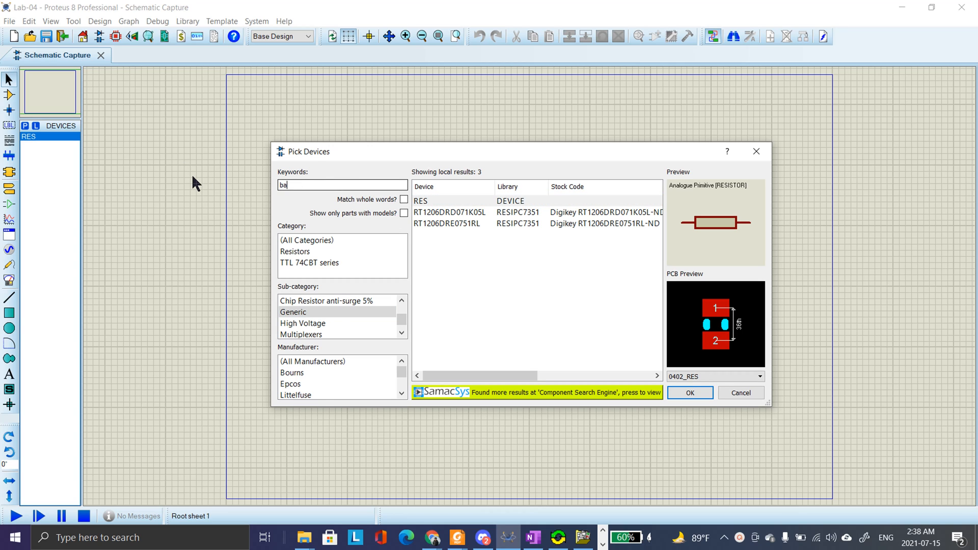
pyautogui.write('ttery')
pyautogui.press('Return')
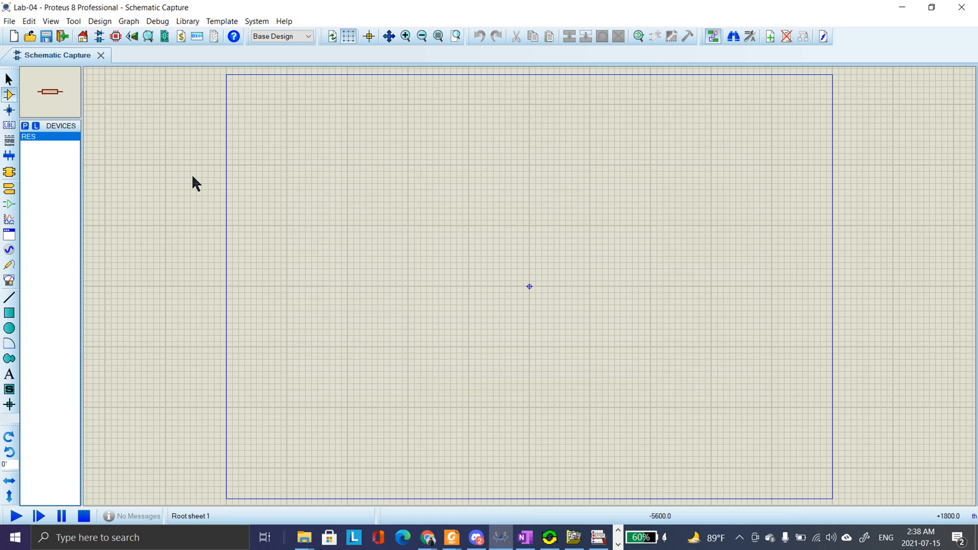
# Search the device library for "battery" and add the single-cell CELL device to the device list
pyautogui.click(25, 126)
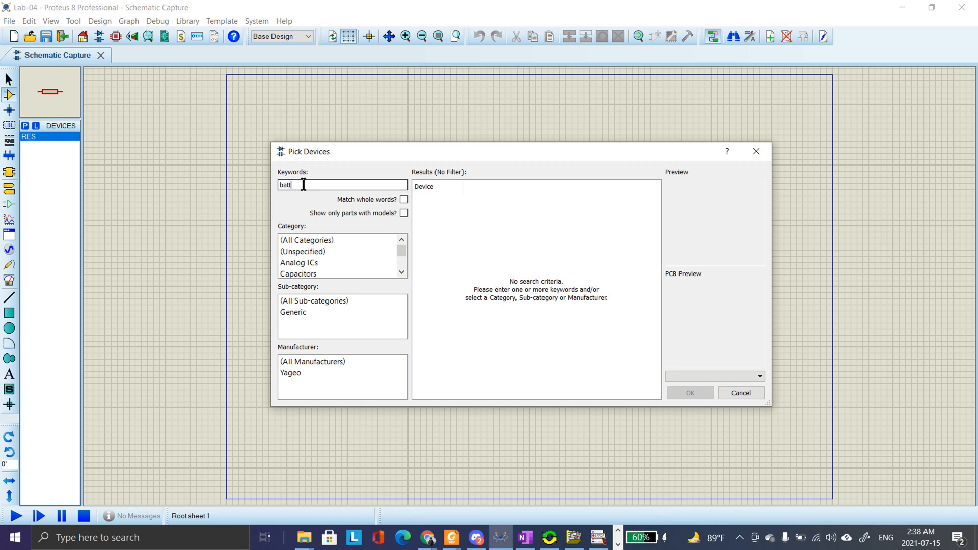
pyautogui.write('battery')
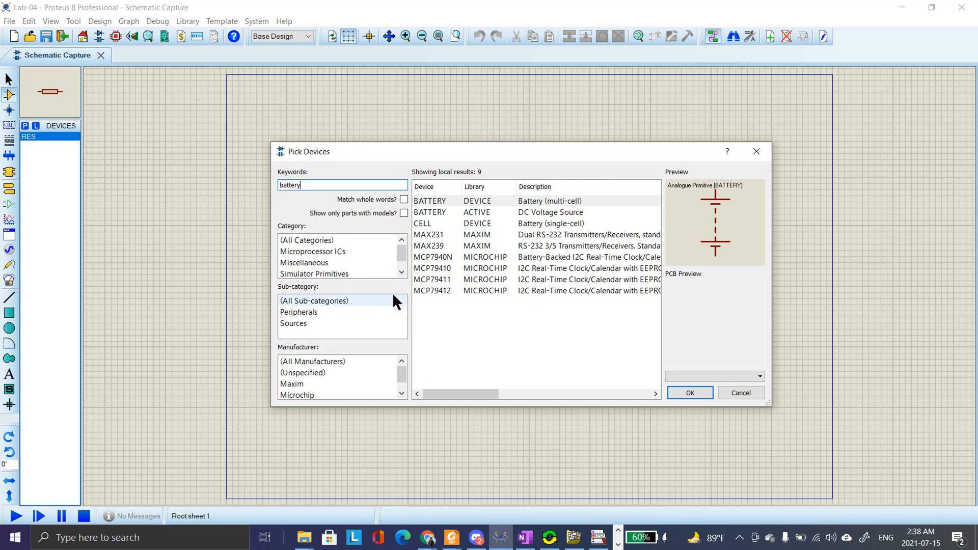
pyautogui.click(428, 225)
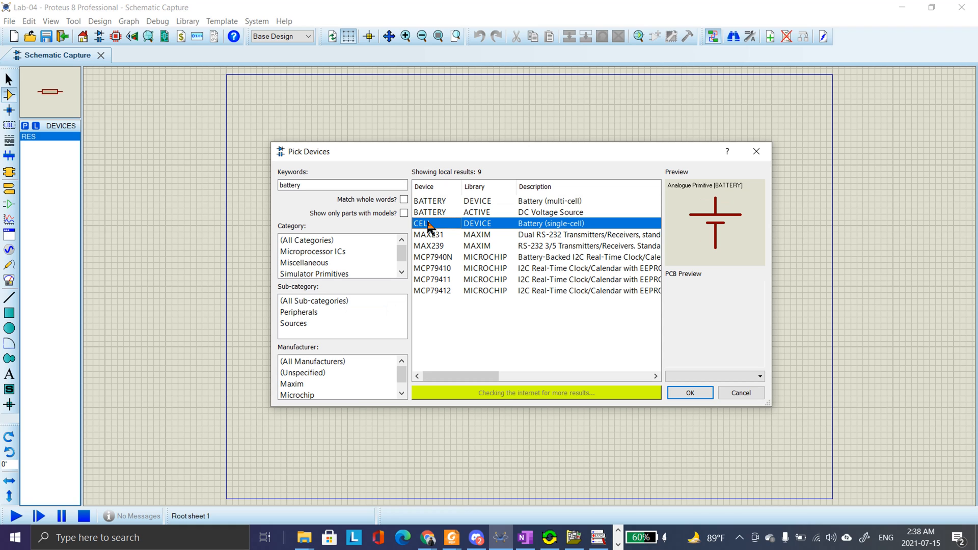
pyautogui.click(693, 395)
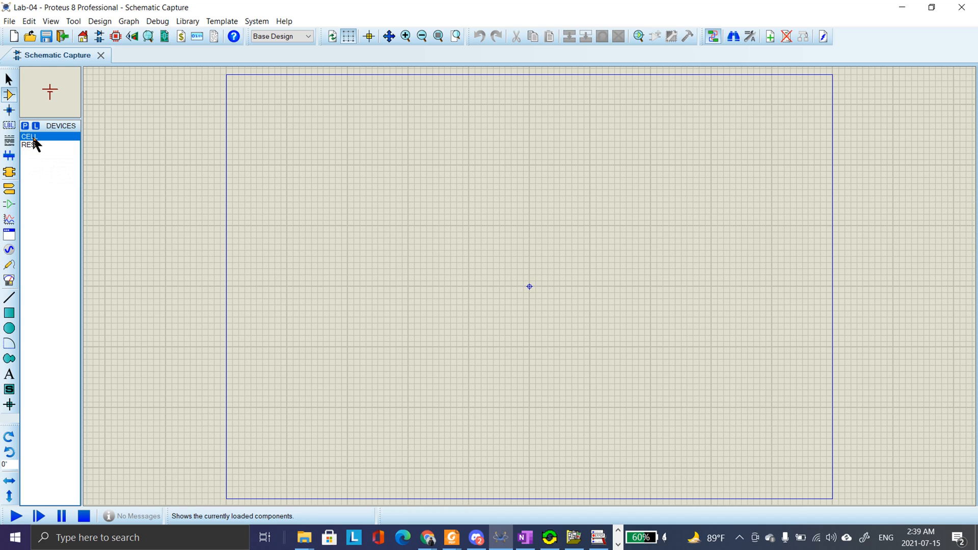
# Place two CELL batteries well apart on the sheet, one on each side of the origin at roughly the same height
pyautogui.click(24, 125)
pyautogui.click(756, 151)
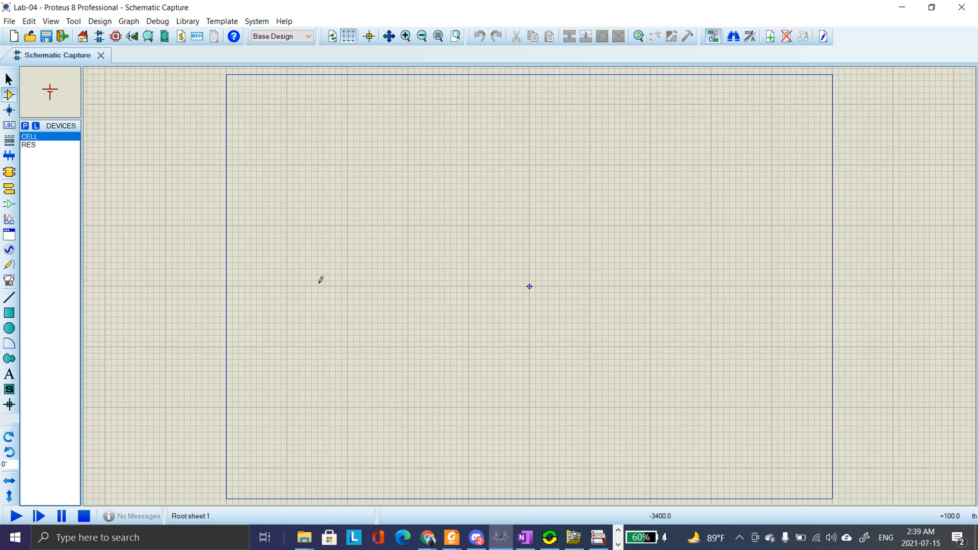
pyautogui.click(411, 302)
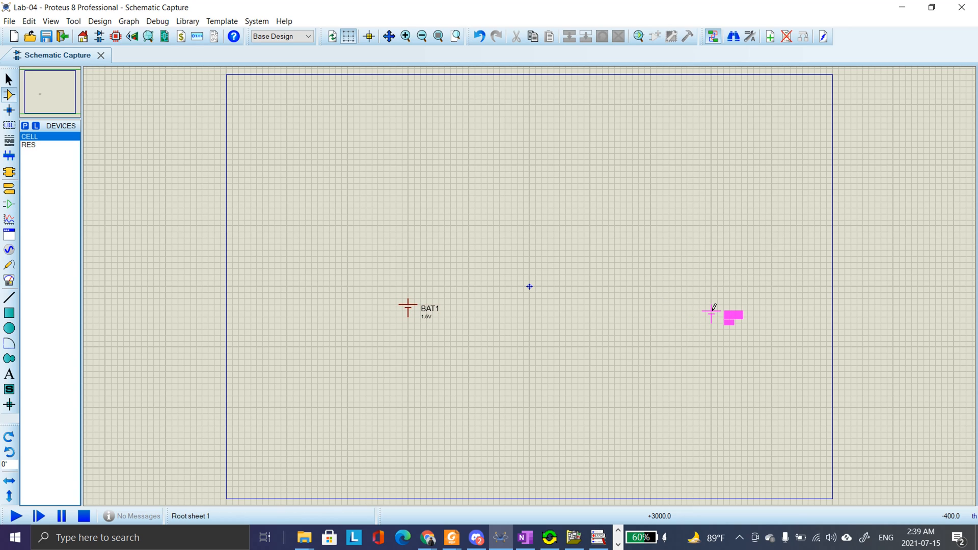
pyautogui.click(713, 306)
# Place two RES resistors above and between the cells and a third between them at cell height, rotating the third clockwise
pyautogui.click(28, 145)
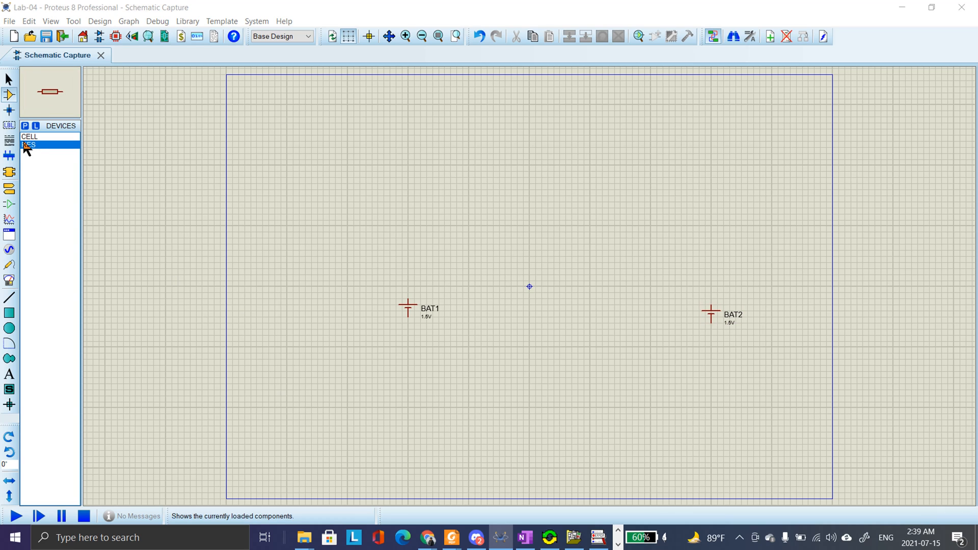
pyautogui.press('p')
pyautogui.click(764, 157)
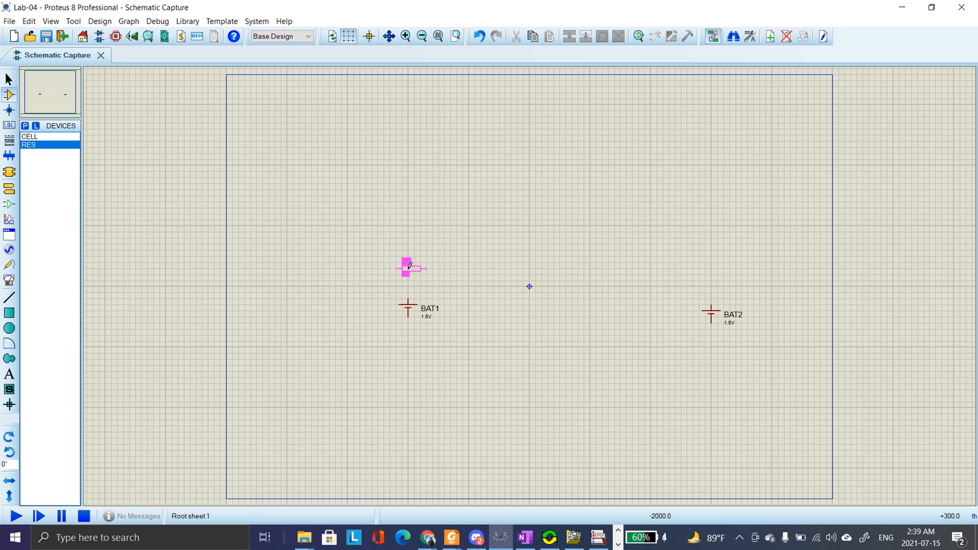
pyautogui.click(468, 239)
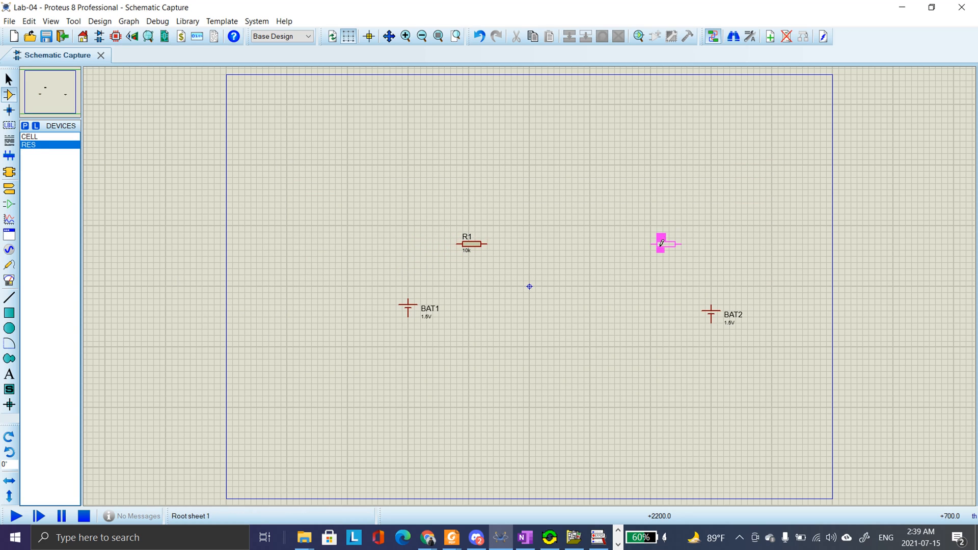
pyautogui.click(659, 239)
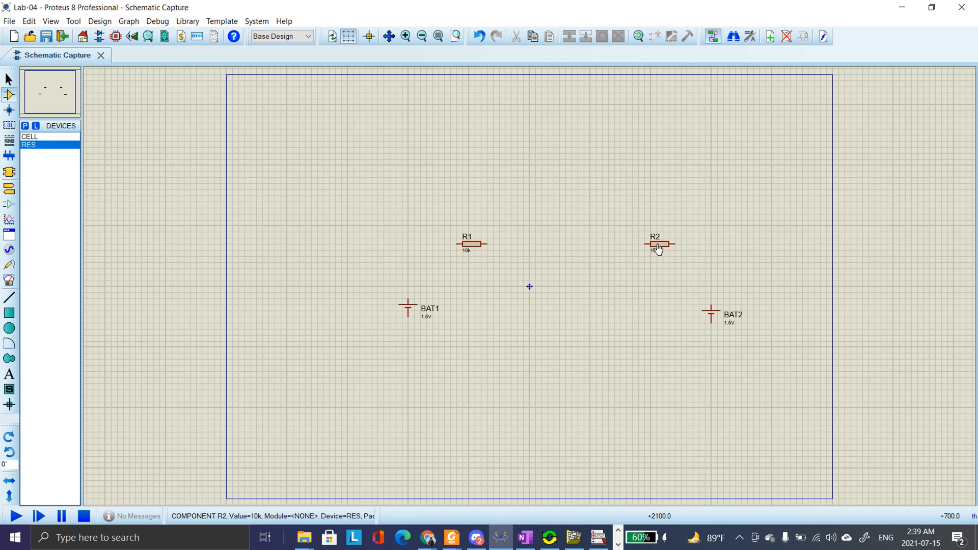
pyautogui.click(567, 303)
pyautogui.rightClick(573, 304)
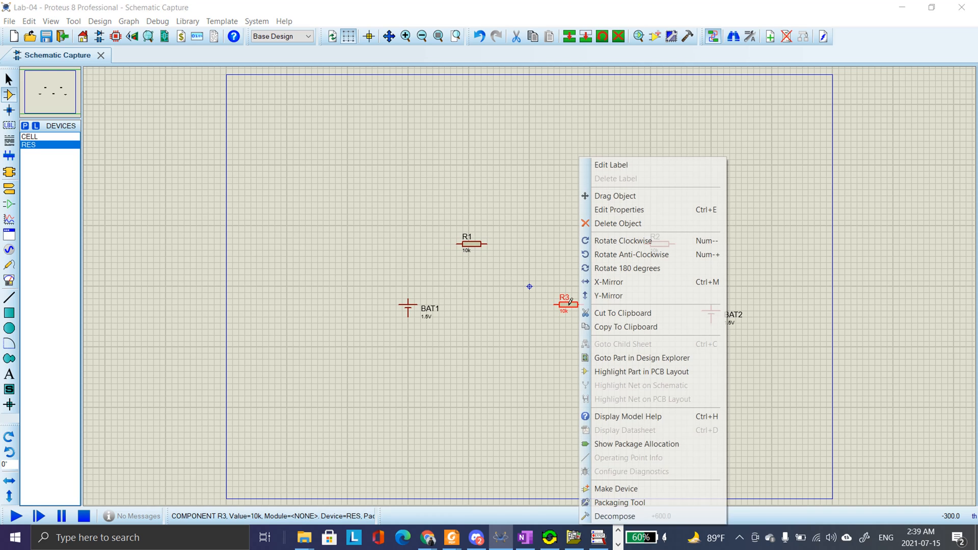
pyautogui.click(632, 242)
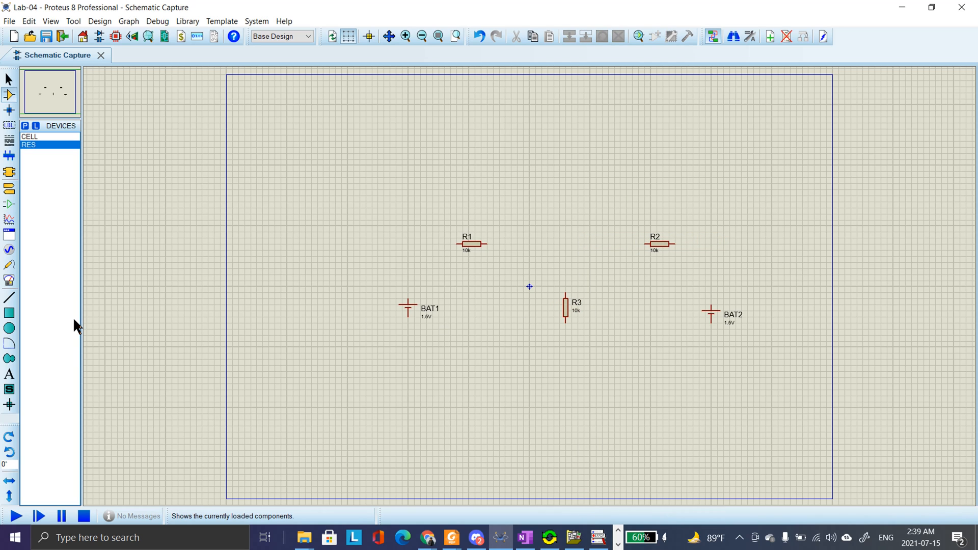
# Place a DC ammeter from the virtual instruments directly above the vertical resistor R3
pyautogui.click(9, 281)
pyautogui.click(49, 210)
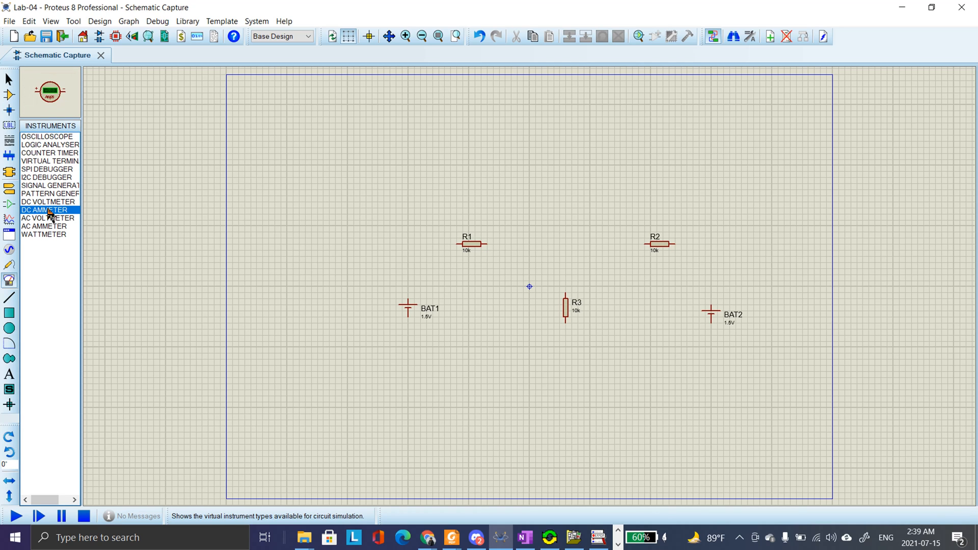
pyautogui.click(372, 243)
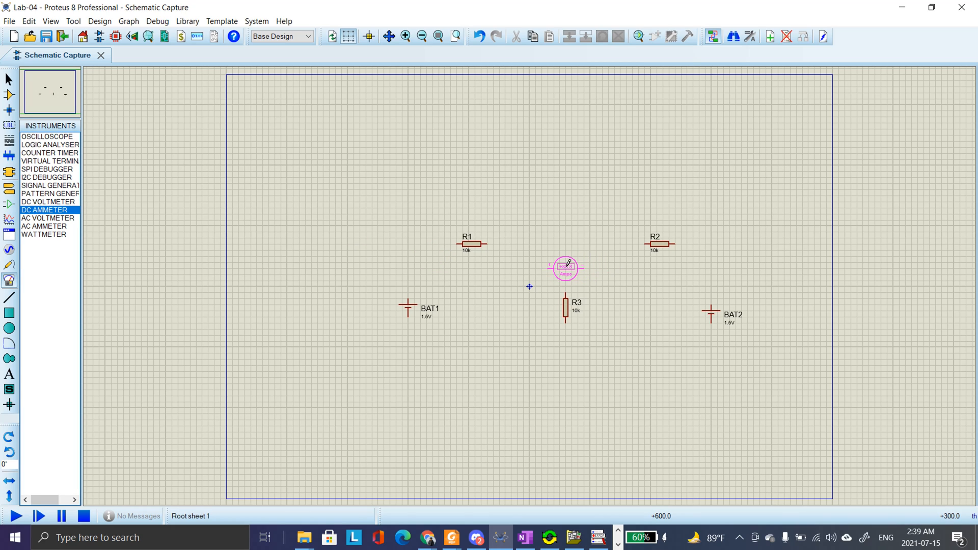
pyautogui.click(568, 261)
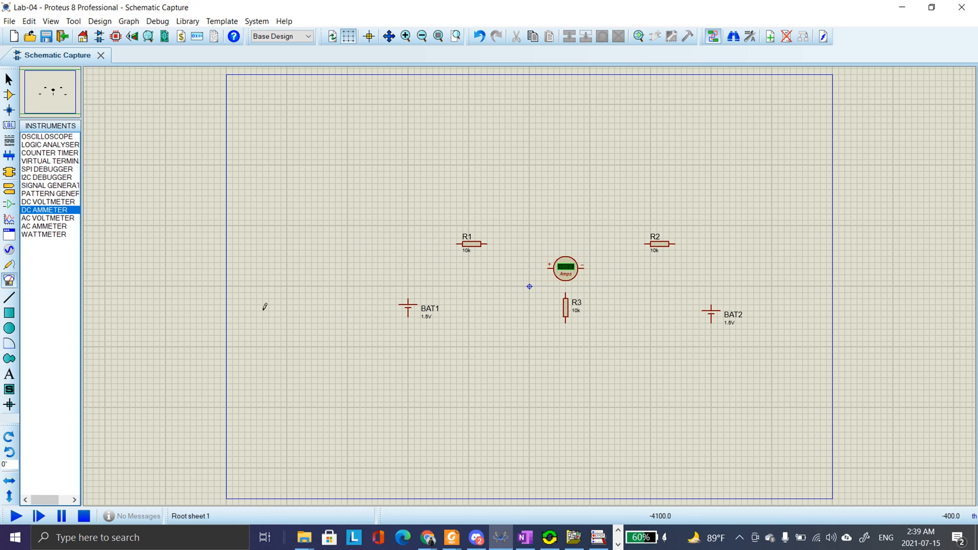
# Place a GROUND terminal below the components, between BAT1 and R3
pyautogui.click(10, 265)
pyautogui.click(9, 189)
pyautogui.click(37, 177)
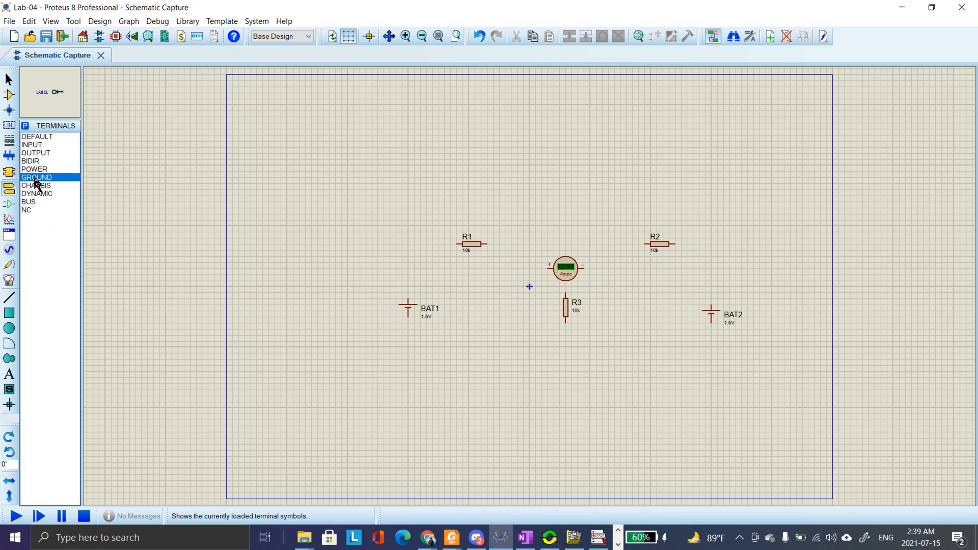
pyautogui.click(475, 347)
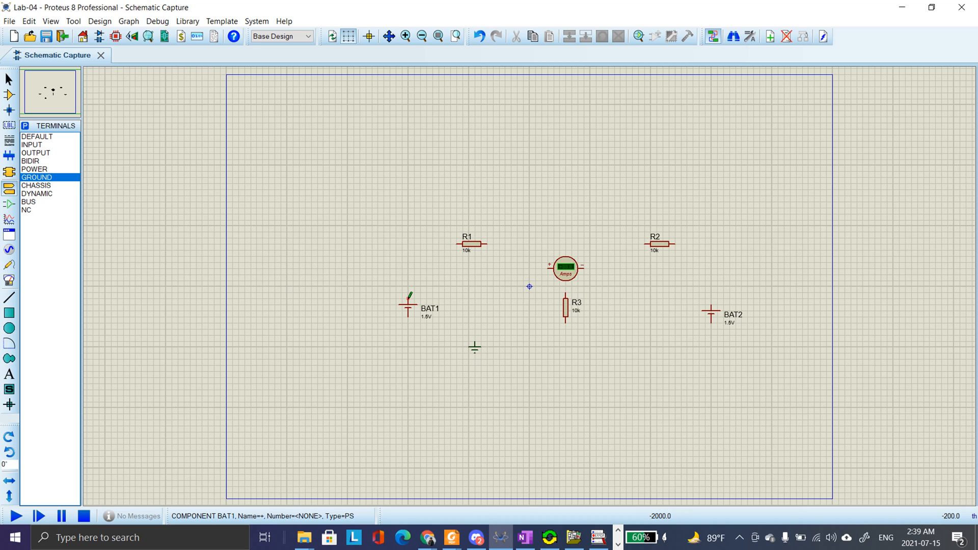
# Wire BAT1's positive pin through R1 to the ammeter's positive pin, and the ammeter's negative pin to R3's upper pin
pyautogui.scroll(1, 507, 289)
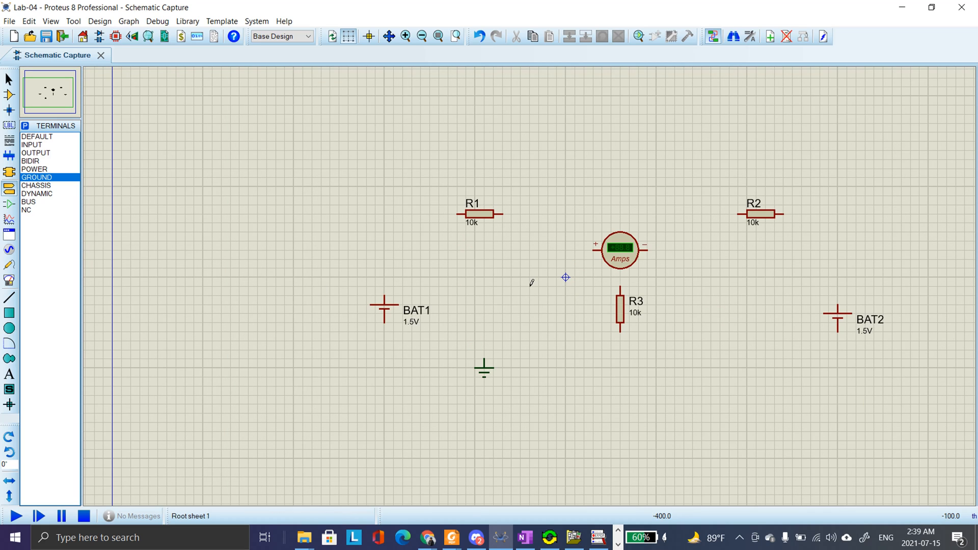
pyautogui.click(385, 294)
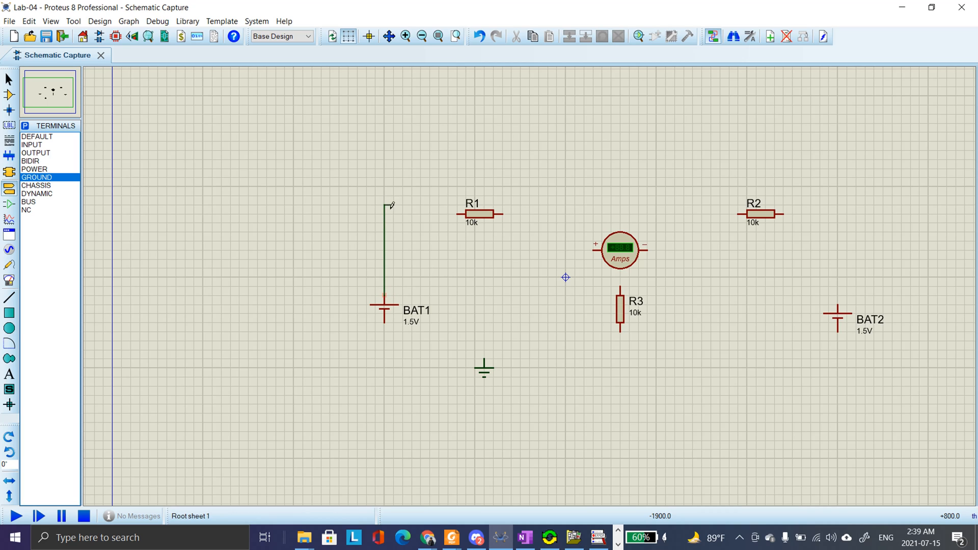
pyautogui.click(457, 214)
pyautogui.click(502, 214)
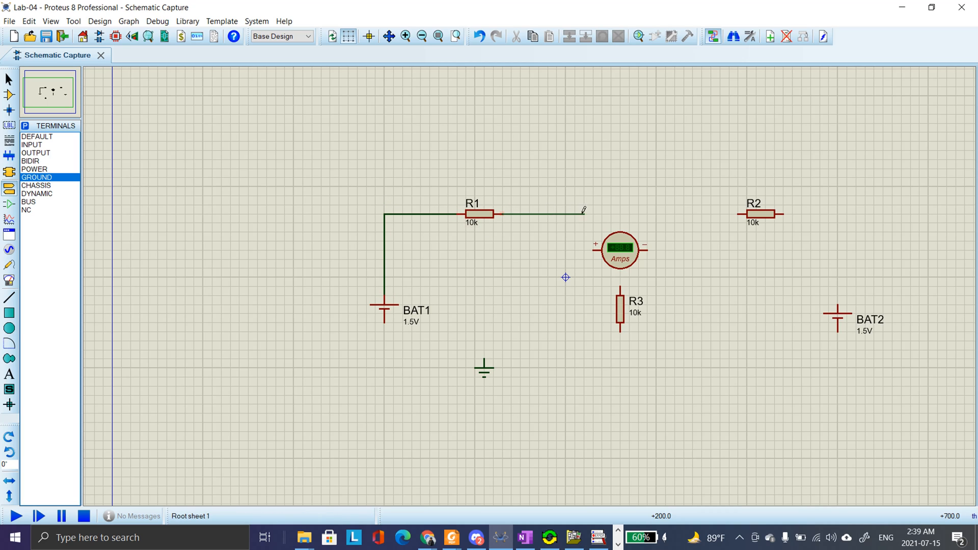
pyautogui.click(594, 246)
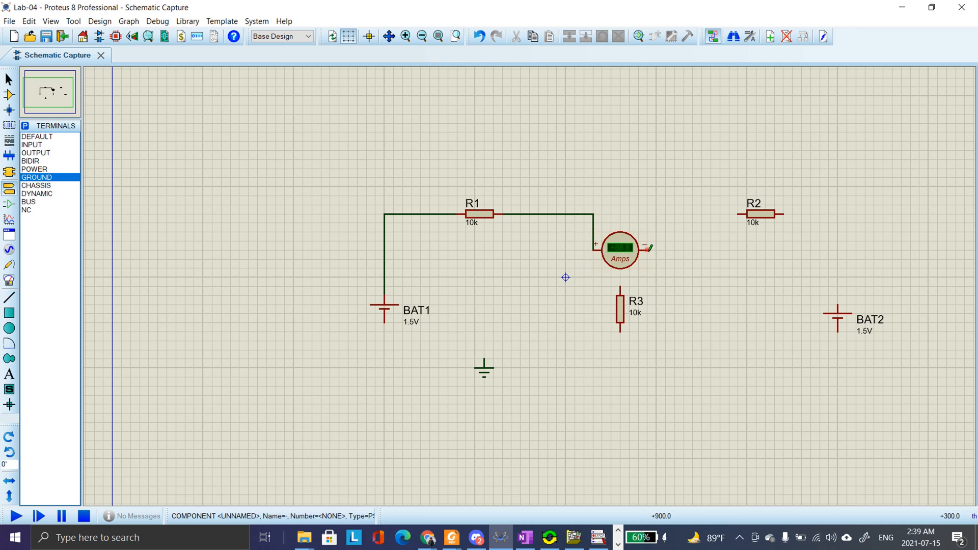
pyautogui.click(645, 245)
pyautogui.click(620, 287)
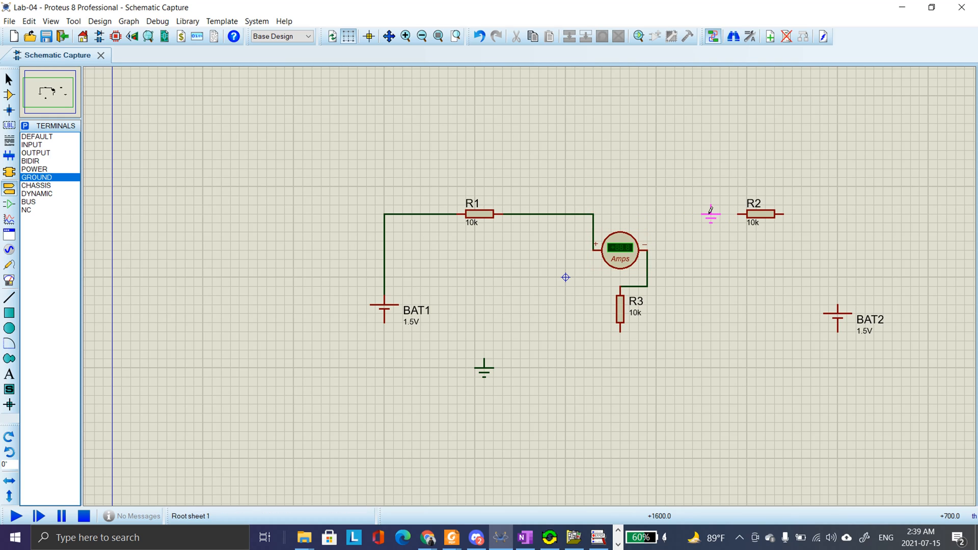
# Wire the node between R1 and the ammeter through R2 to BAT2's positive pin
pyautogui.click(594, 213)
pyautogui.click(736, 213)
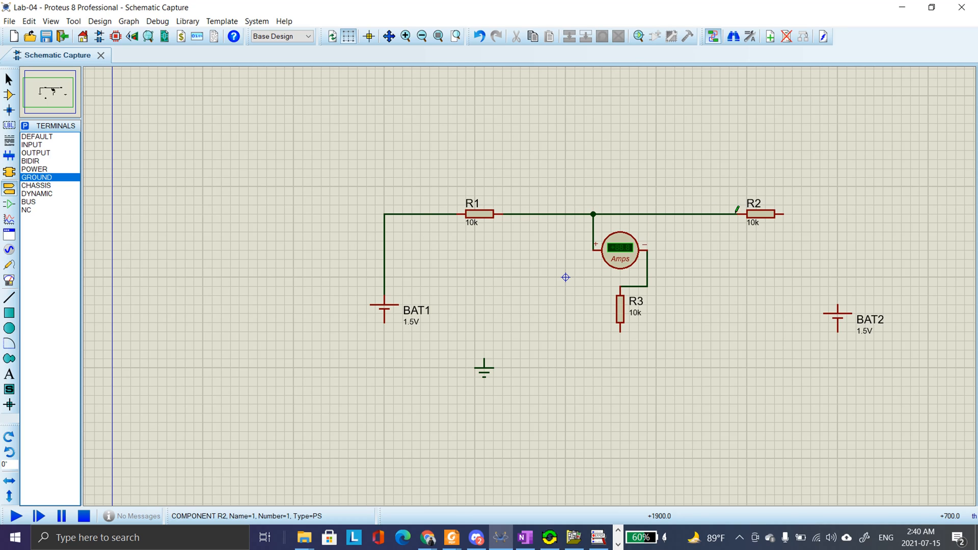
pyautogui.click(783, 213)
pyautogui.click(837, 306)
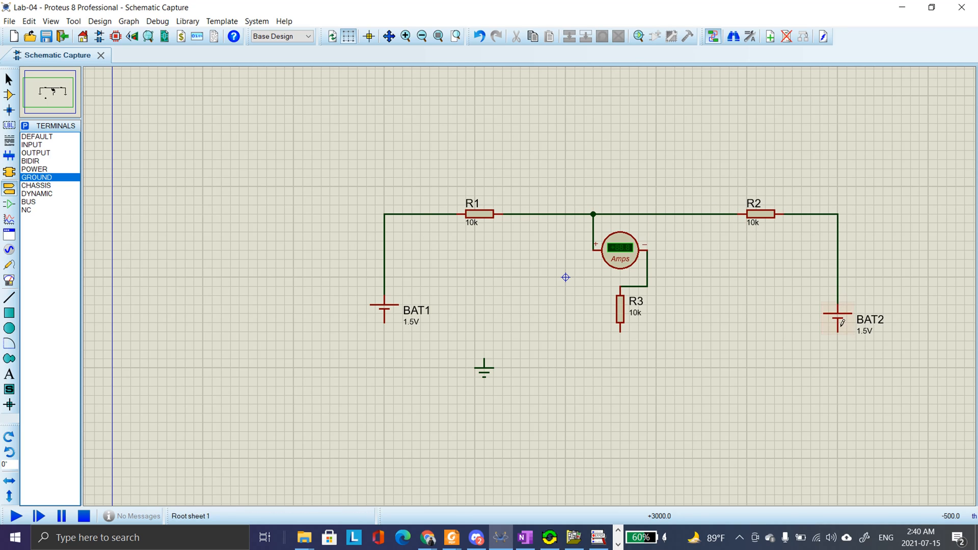
# Wire the negative pins of BAT2 and BAT1 and the lower pin of R3 to the ground terminal
pyautogui.click(837, 333)
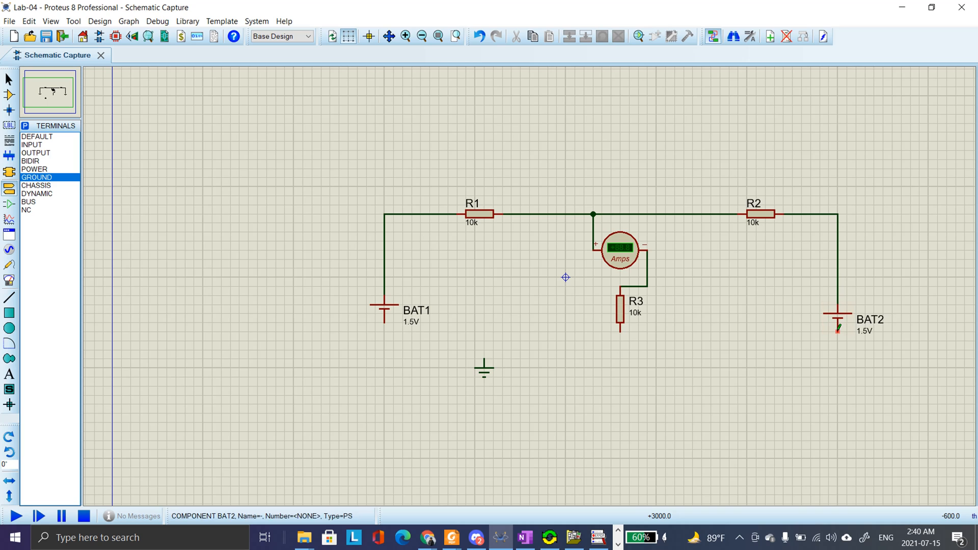
pyautogui.click(838, 359)
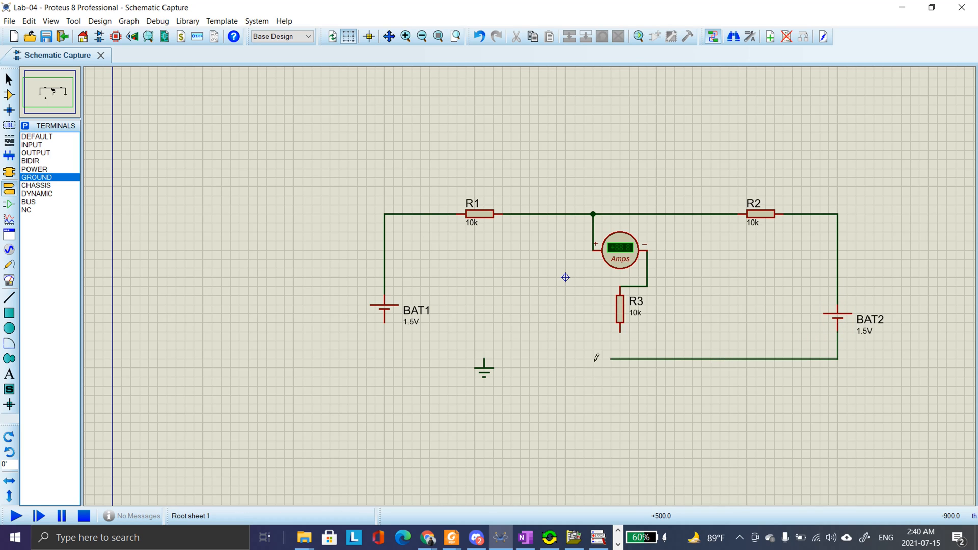
pyautogui.click(484, 359)
pyautogui.click(385, 322)
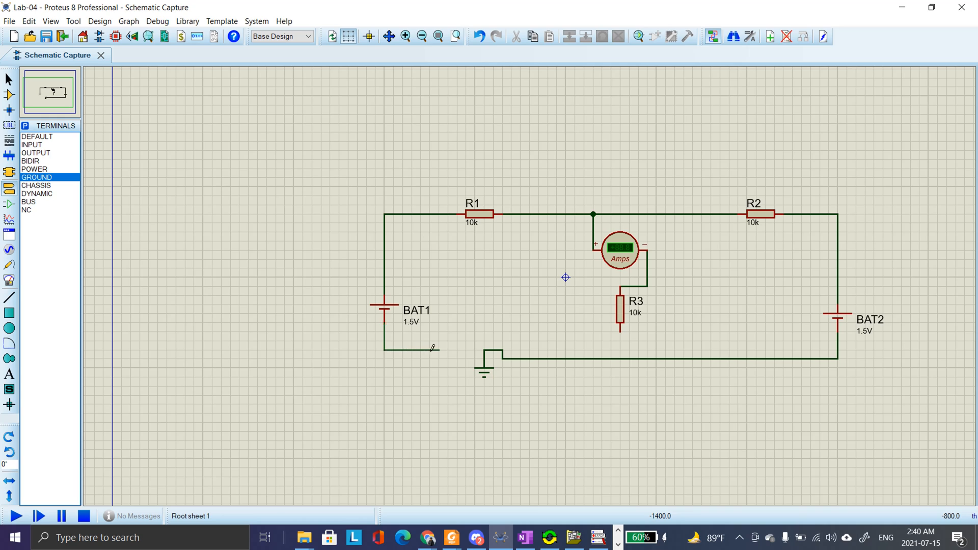
pyautogui.click(484, 349)
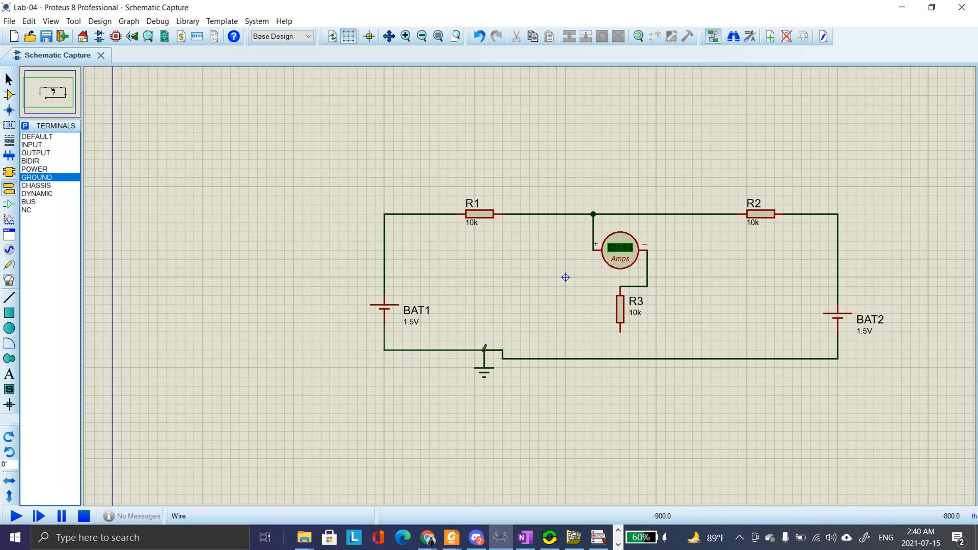
pyautogui.click(620, 332)
pyautogui.click(620, 358)
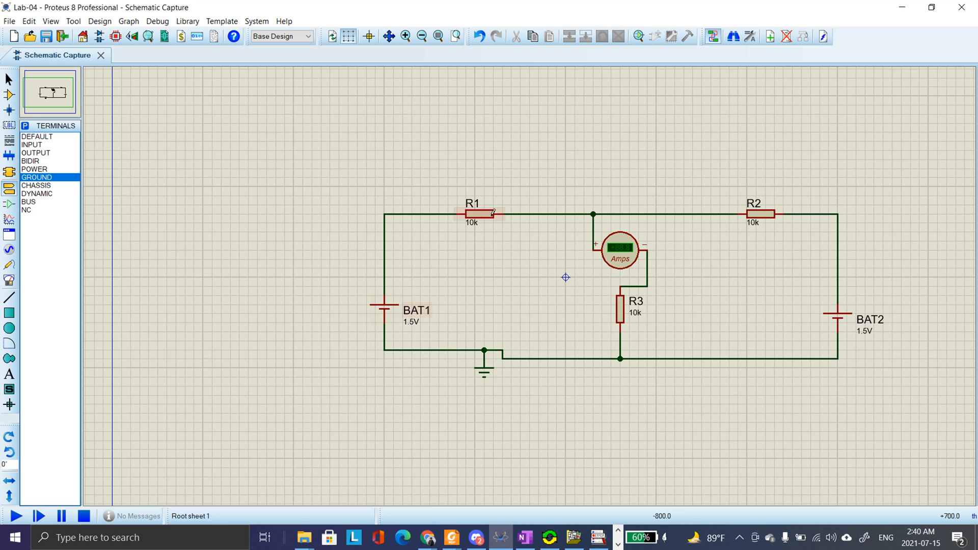
# Set the value of resistor R1 to 400
pyautogui.click(475, 230)
pyautogui.doubleClick(475, 229)
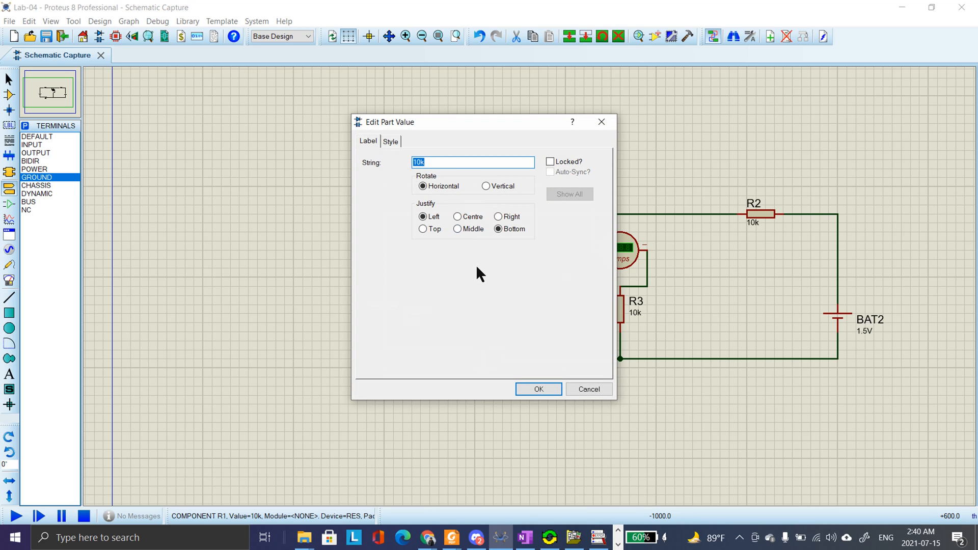
pyautogui.write('400')
pyautogui.press('Return')
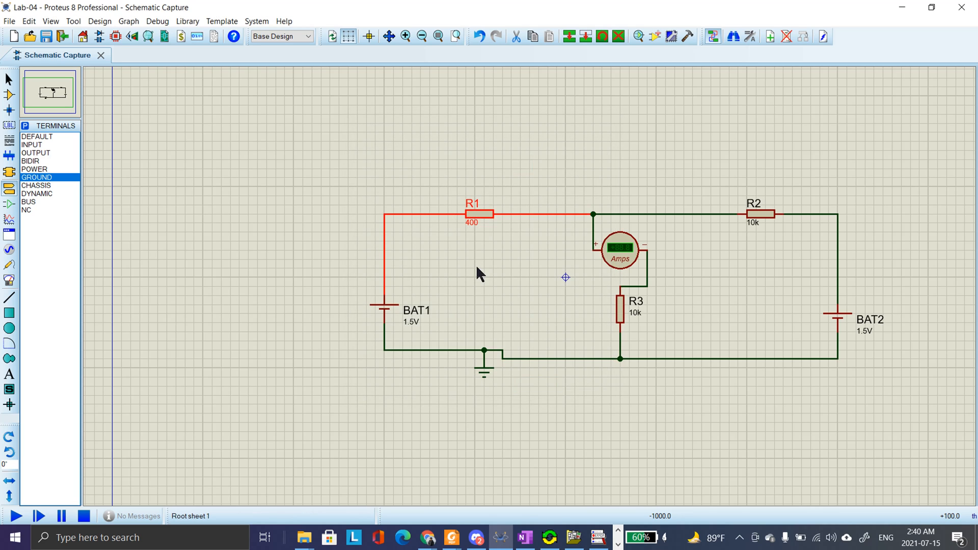
# Set the value of resistor R2 to 500 and resistor R3 to 700
pyautogui.click(754, 227)
pyautogui.doubleClick(754, 227)
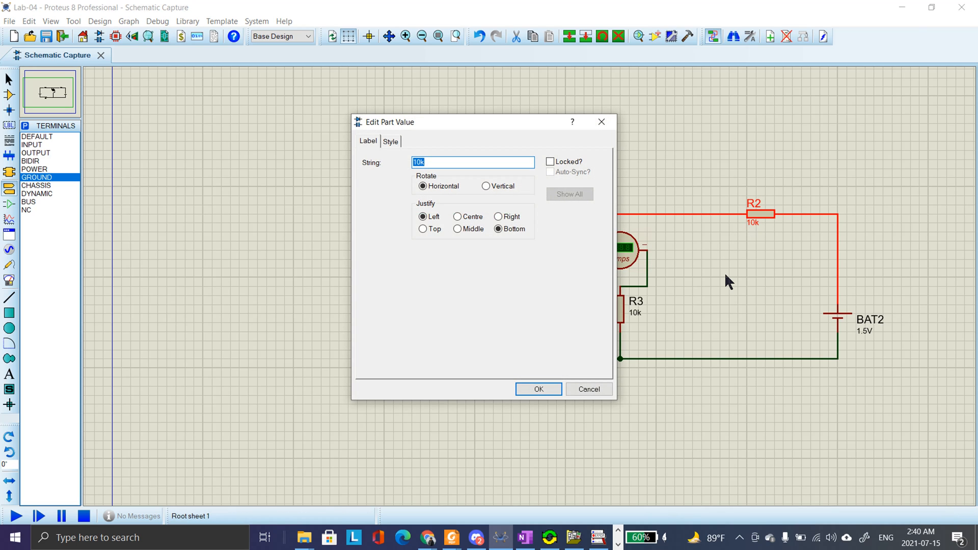
pyautogui.write('500')
pyautogui.press('Return')
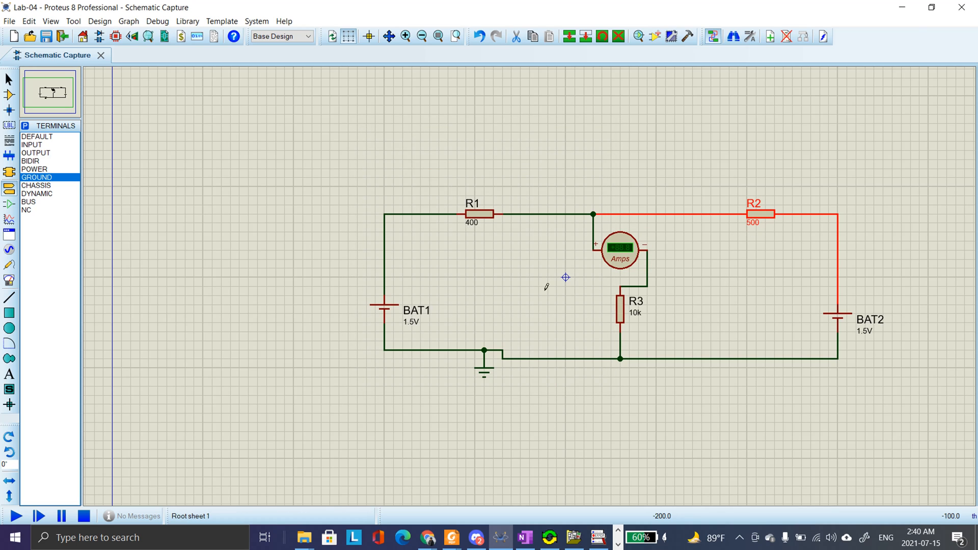
pyautogui.doubleClick(637, 314)
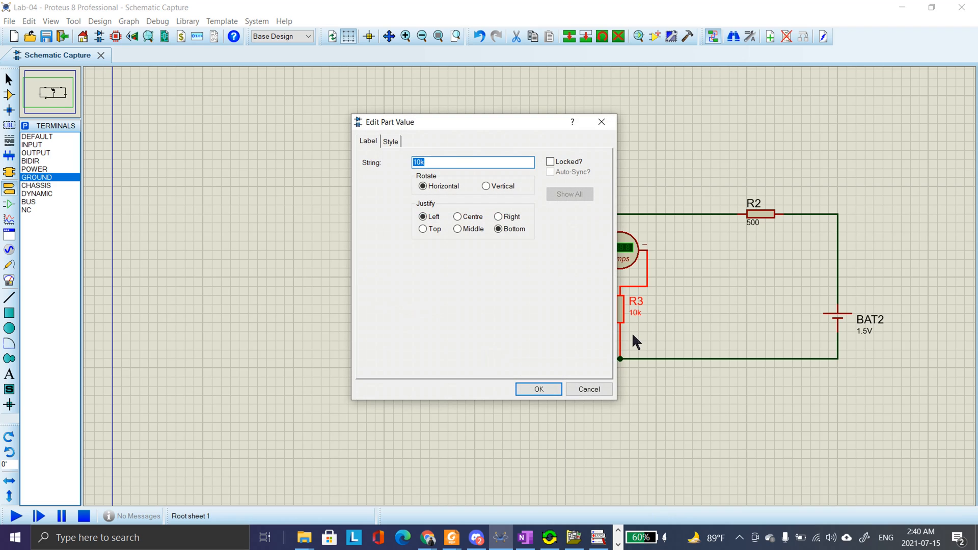
pyautogui.write('700')
pyautogui.press('Return')
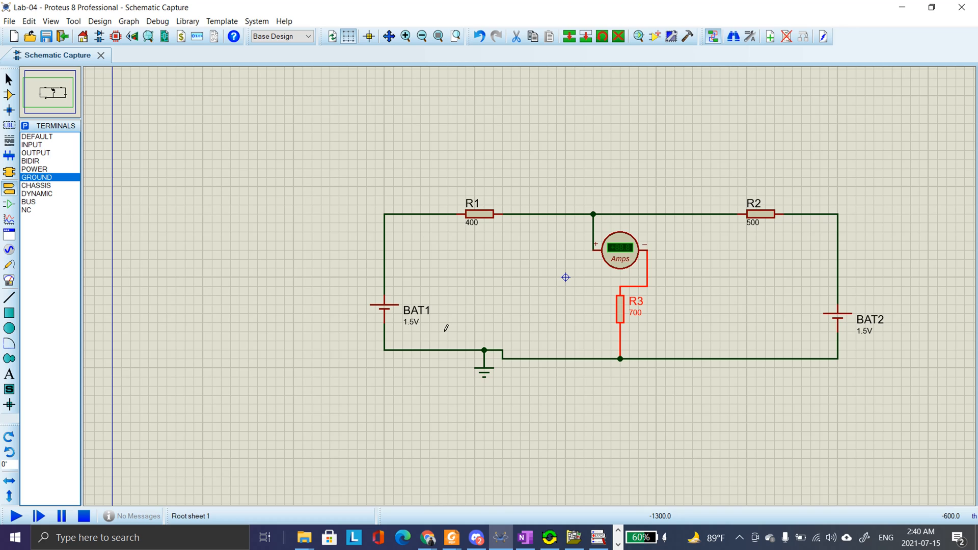
# Set the value of battery BAT1 to 10V and battery BAT2 to 20V
pyautogui.doubleClick(416, 327)
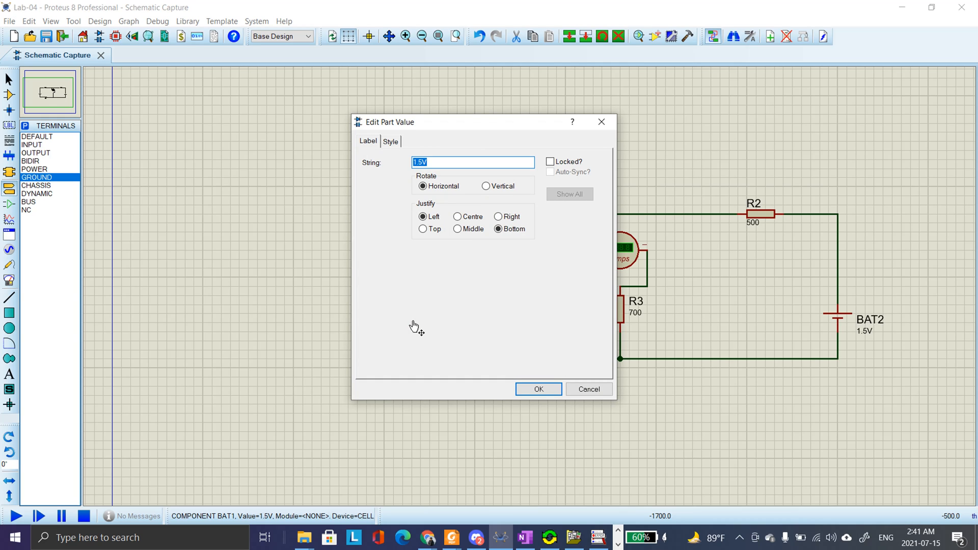
pyautogui.write('10V')
pyautogui.press('Return')
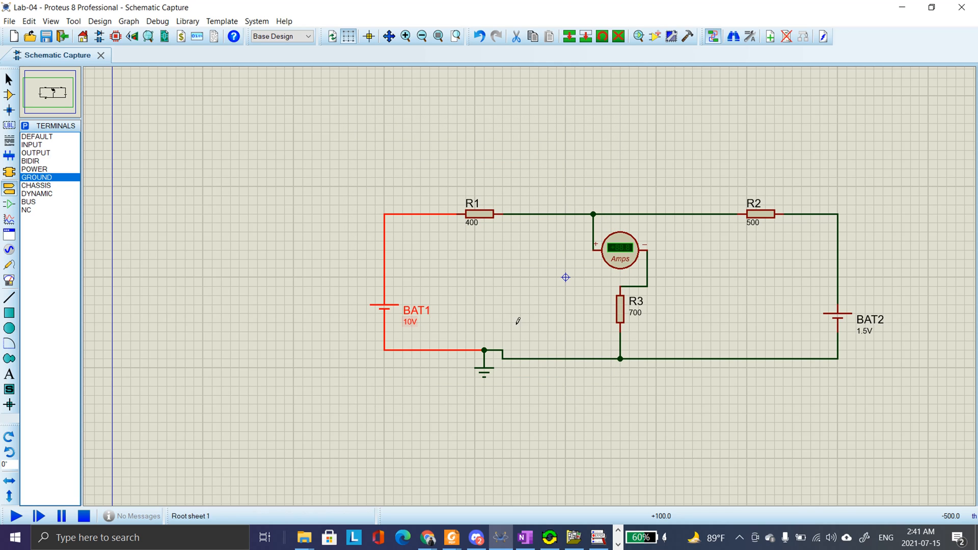
pyautogui.click(870, 341)
pyautogui.click(869, 340)
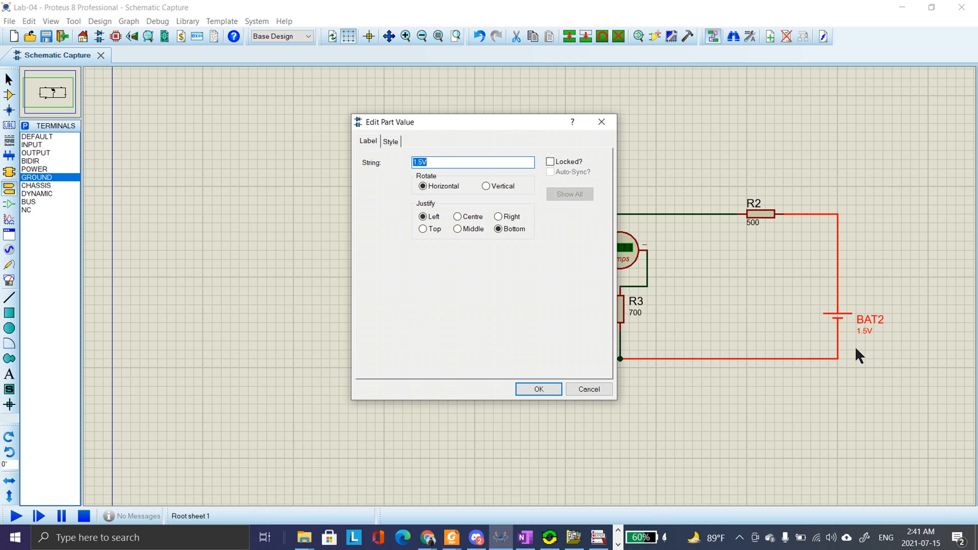
pyautogui.write('20V')
pyautogui.press('Return')
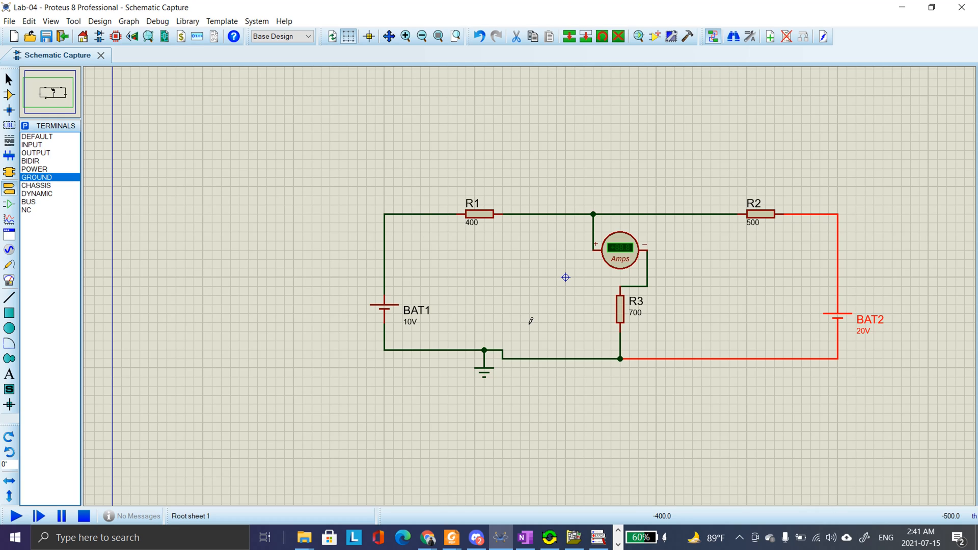
pyautogui.click(682, 256)
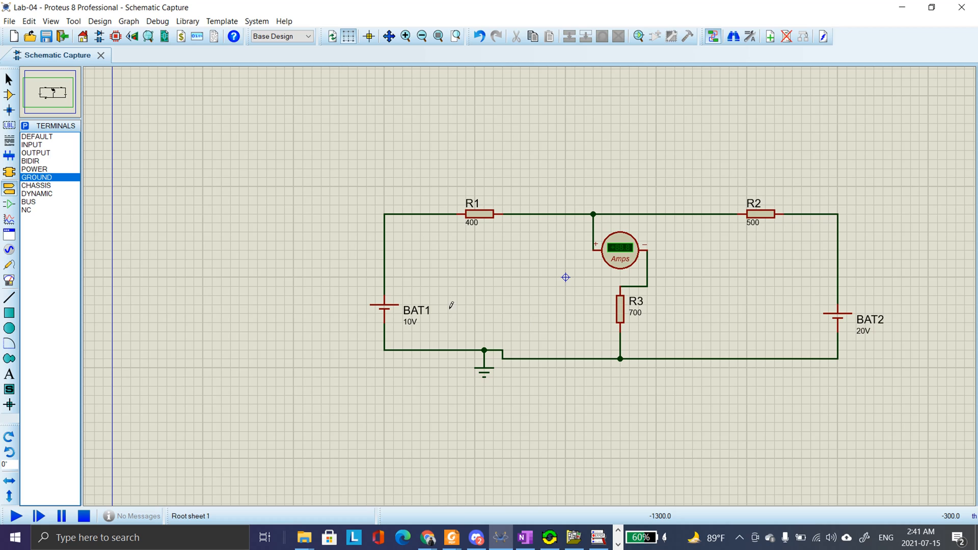
# Rename battery BAT1 as E1 and battery BAT2 as E2
pyautogui.doubleClick(415, 313)
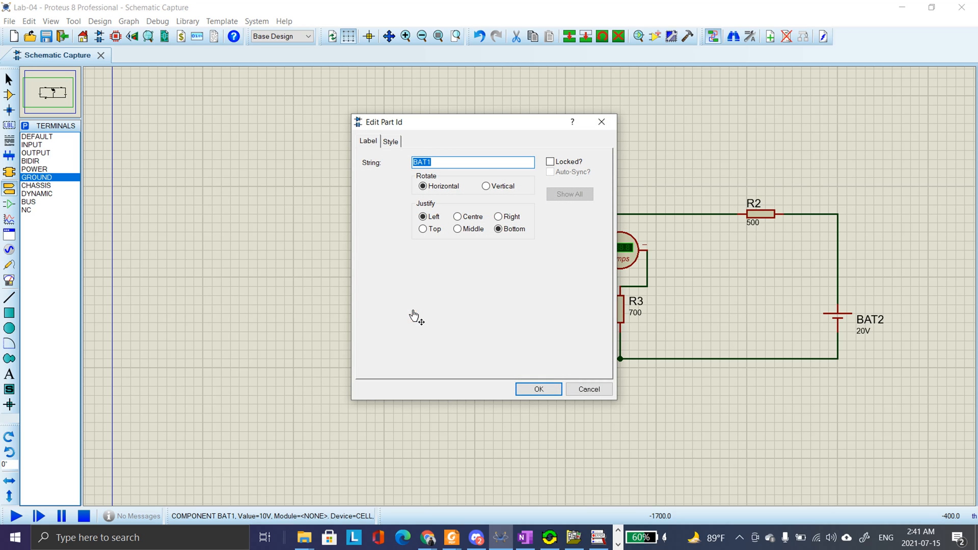
pyautogui.write('E1')
pyautogui.press('Return')
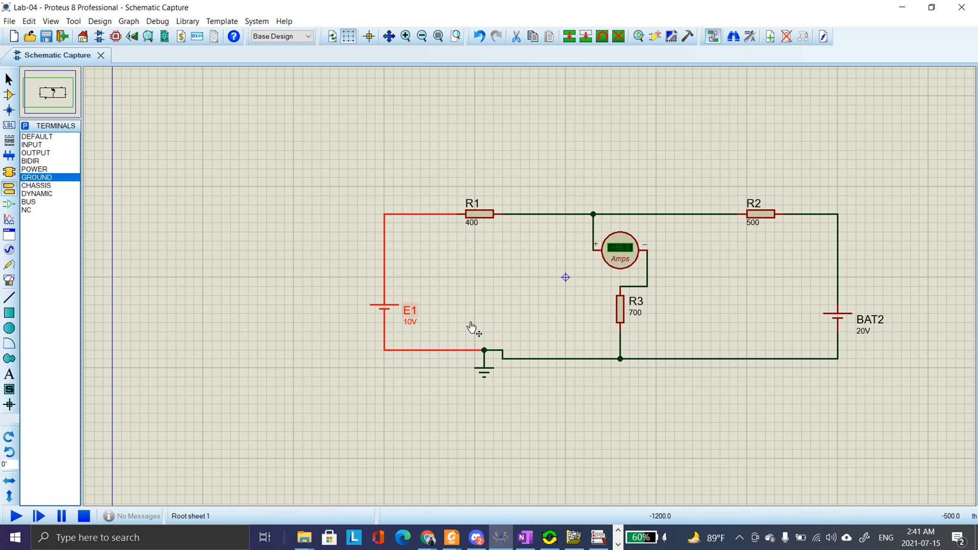
pyautogui.doubleClick(854, 330)
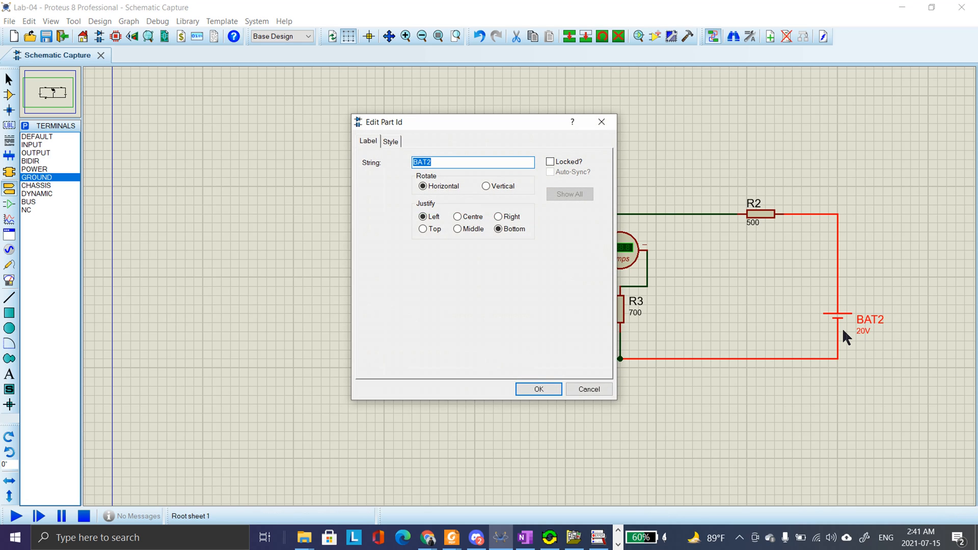
pyautogui.write('E2')
pyautogui.press('Return')
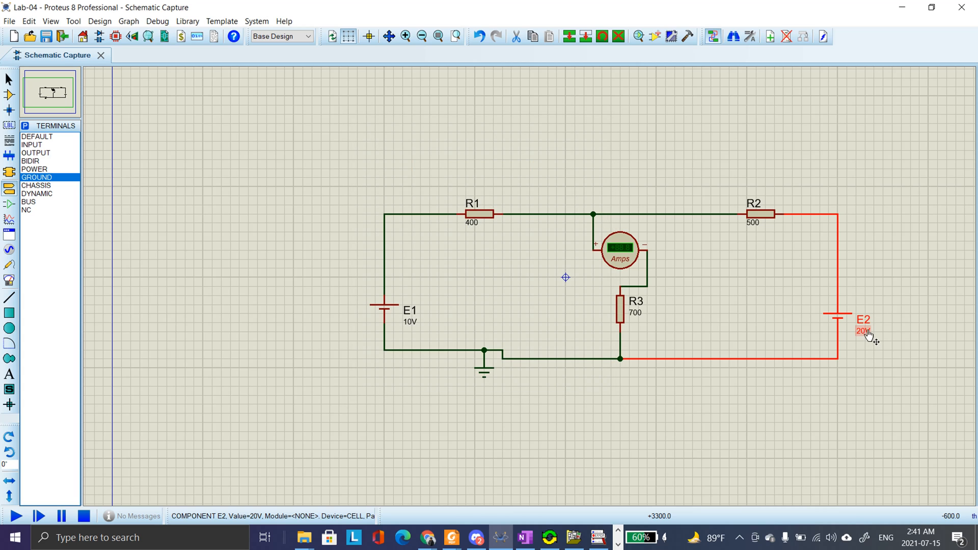
# Set the value of battery E2 to 0V, and run and stop a trial simulation of the circuit
pyautogui.doubleClick(865, 332)
pyautogui.write('0V')
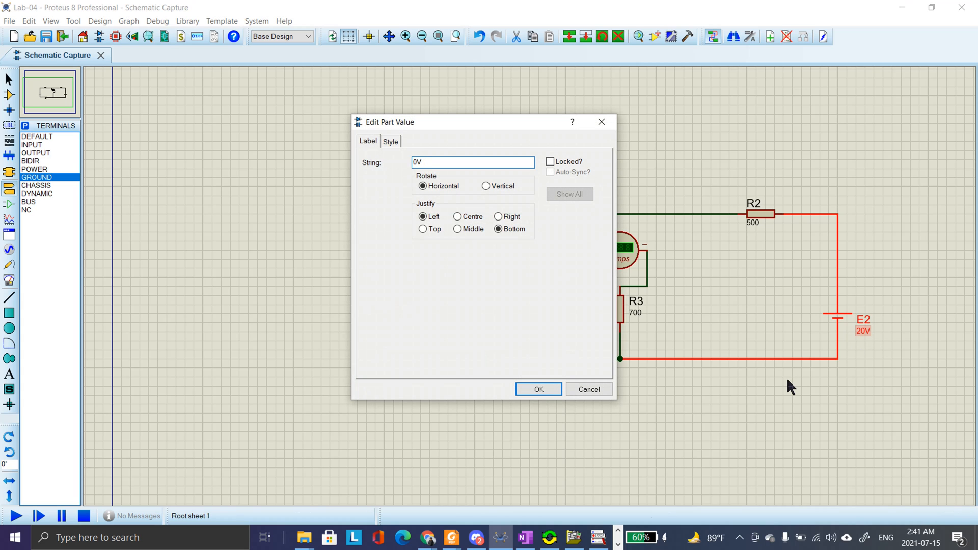
pyautogui.press('Return')
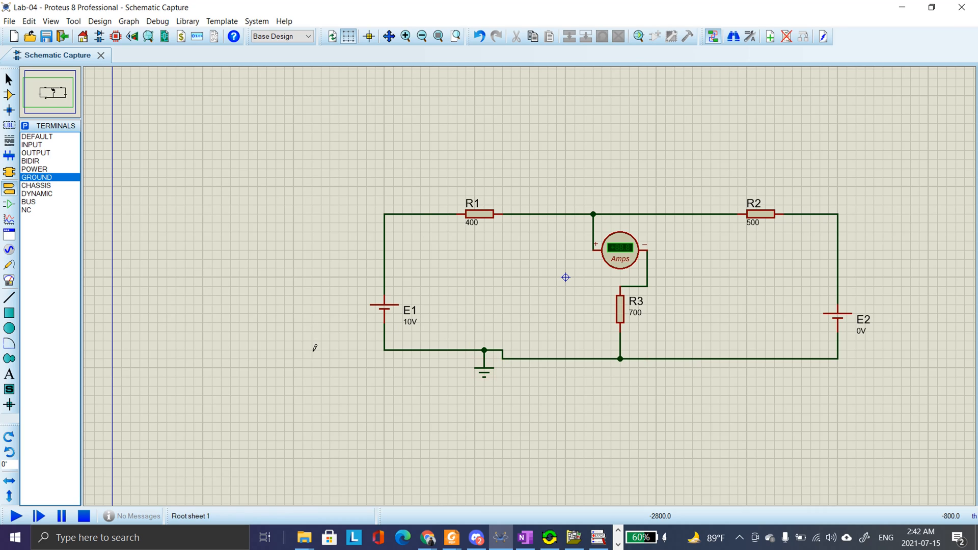
pyautogui.click(16, 516)
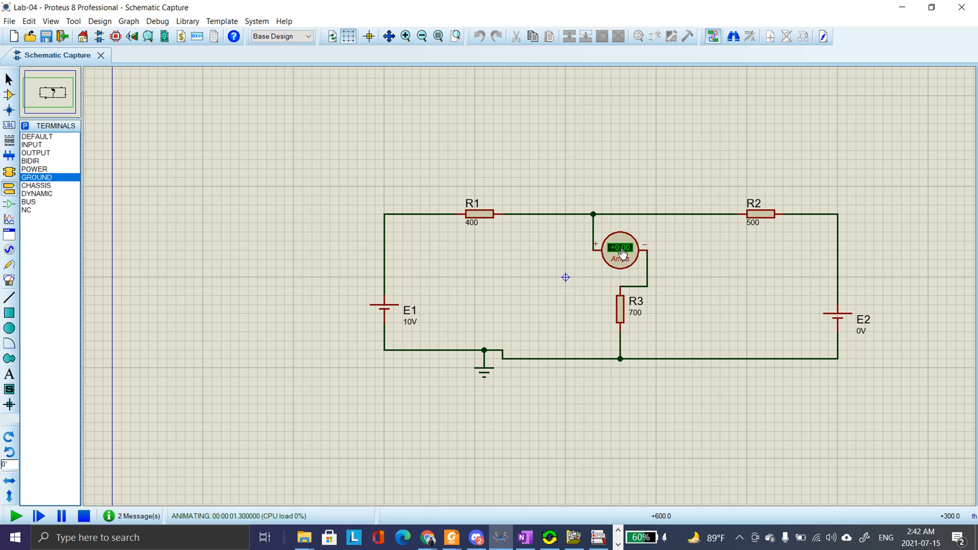
pyautogui.click(83, 516)
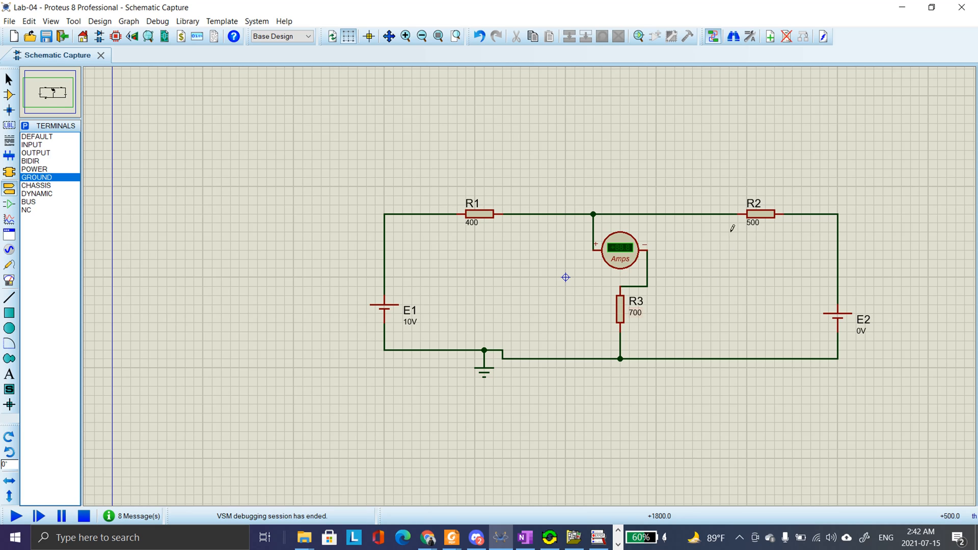
# Change the ammeter's display range to Milliamps and run the simulation again
pyautogui.click(621, 255)
pyautogui.click(621, 255)
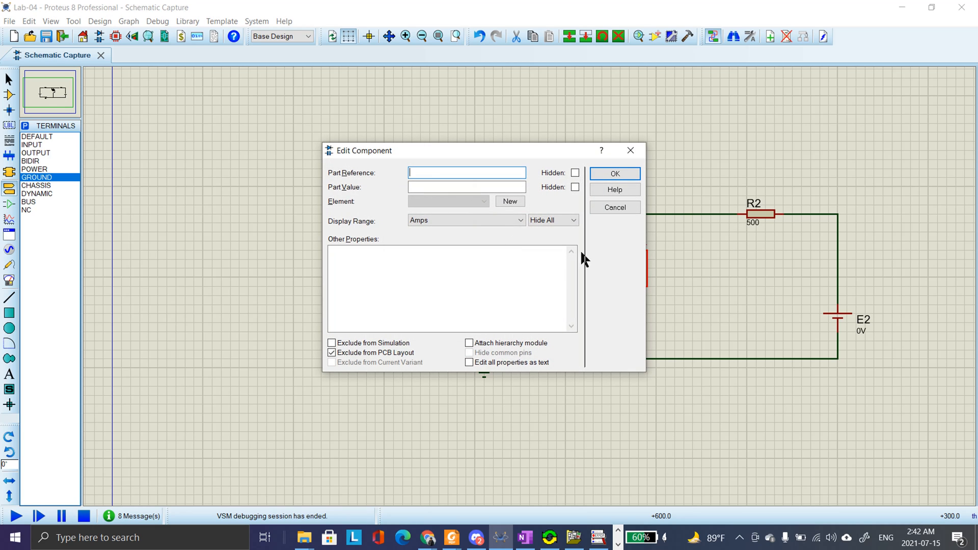
pyautogui.click(505, 218)
pyautogui.click(459, 255)
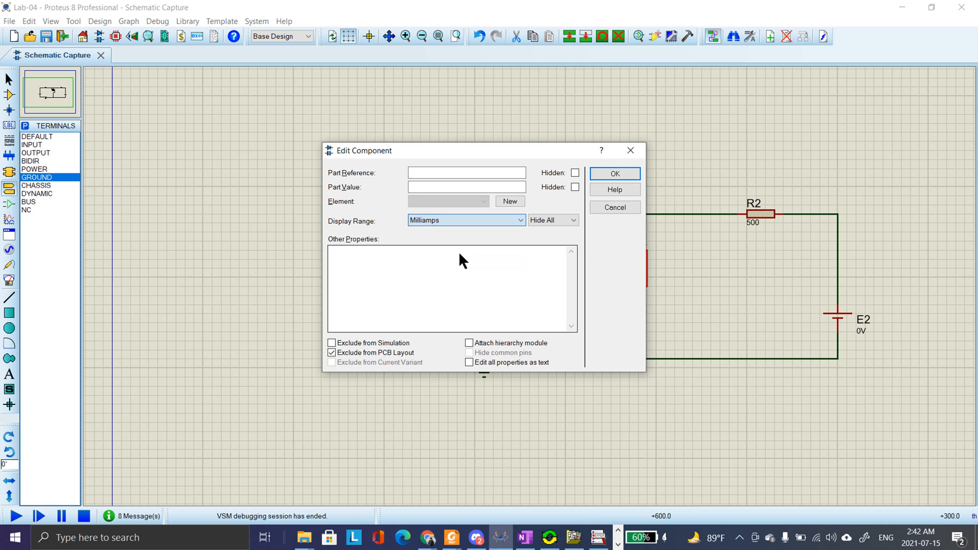
pyautogui.click(617, 173)
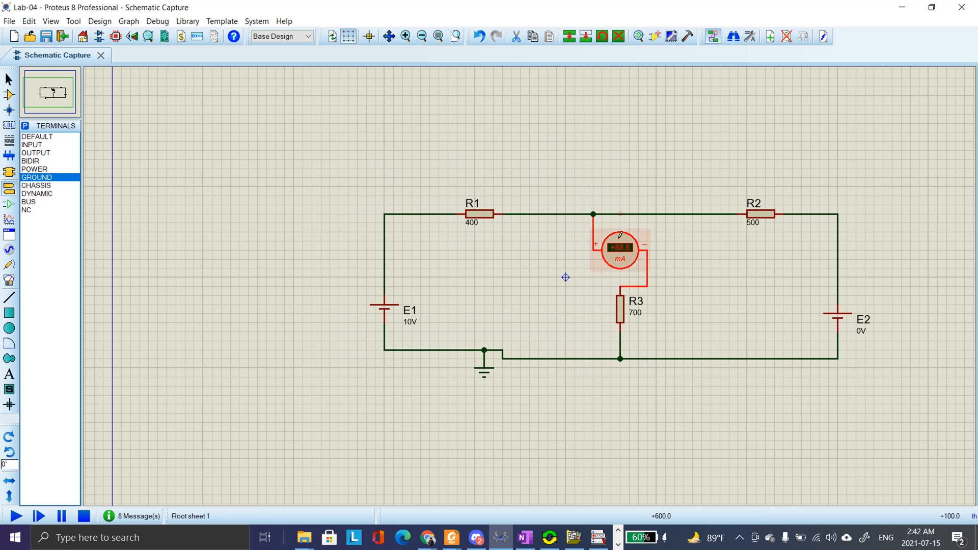
pyautogui.click(16, 516)
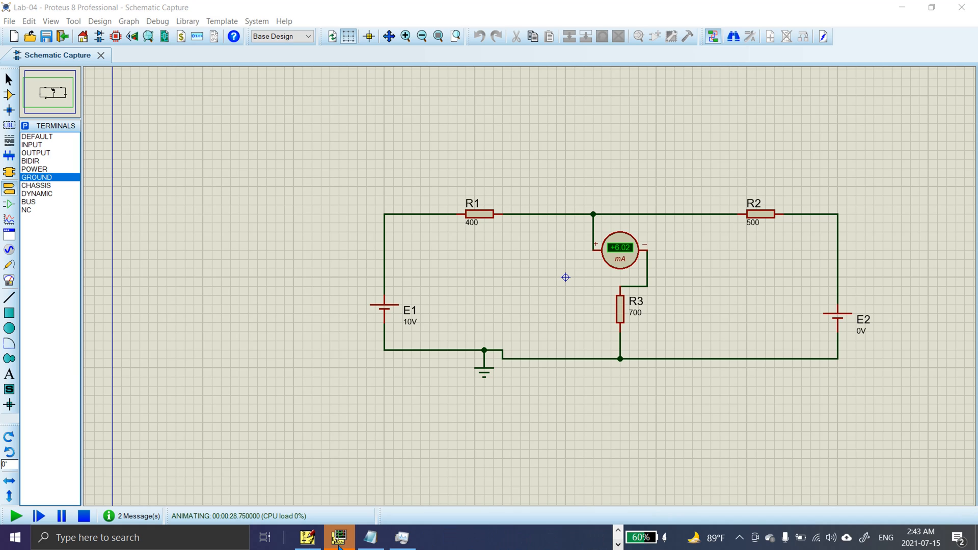
# Switch to the Notepad notes, record I3_1 as 6.02 mA, and minimize them to return to the schematic
pyautogui.click(371, 537)
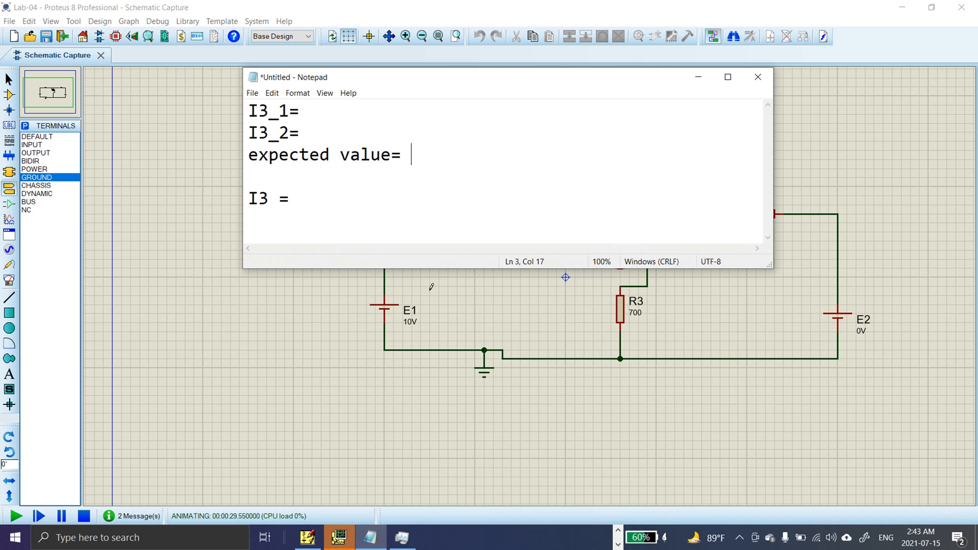
pyautogui.click(322, 110)
pyautogui.write('6.02 mA')
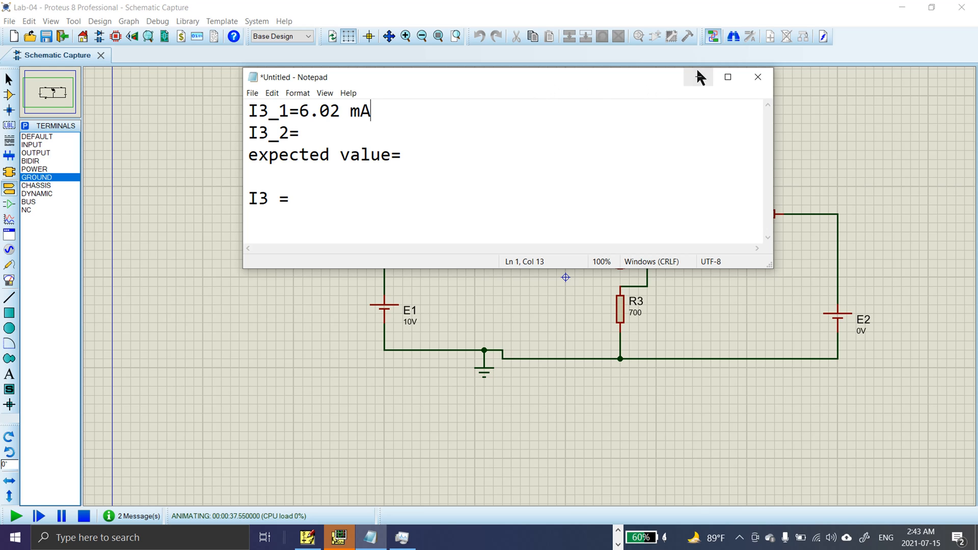
pyautogui.moveTo(611, 84); pyautogui.dragTo(504, 111)
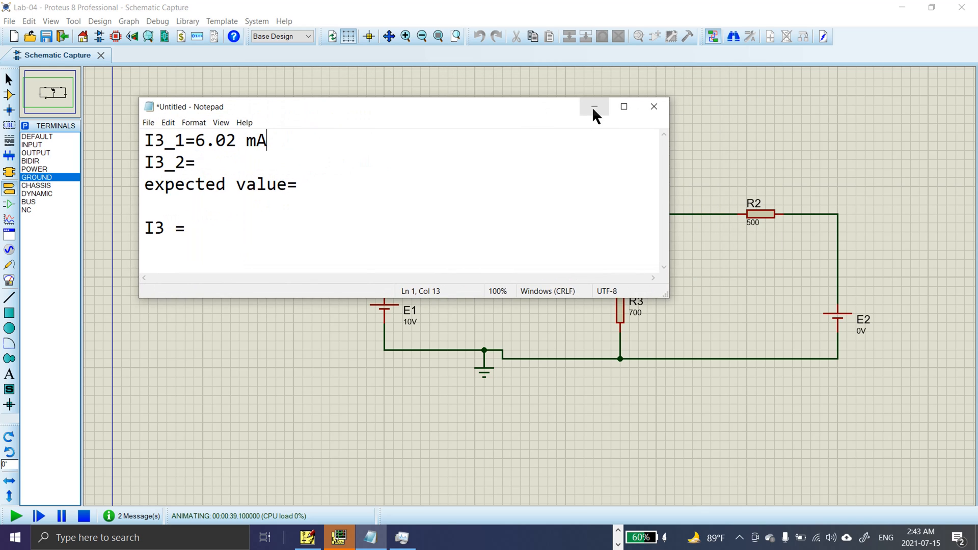
pyautogui.click(592, 106)
# Stop the running simulation and set the value of battery E1 to 0V
pyautogui.doubleClick(409, 323)
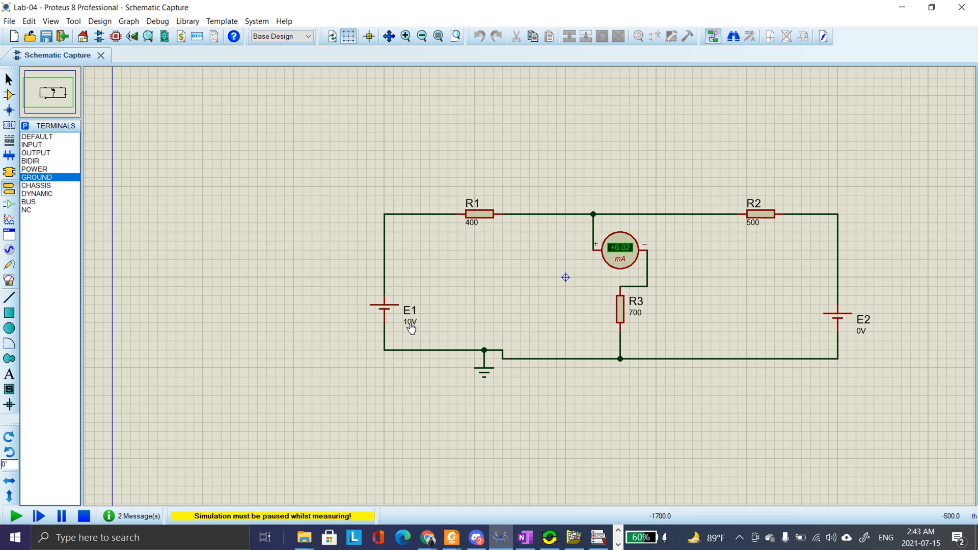
pyautogui.click(84, 516)
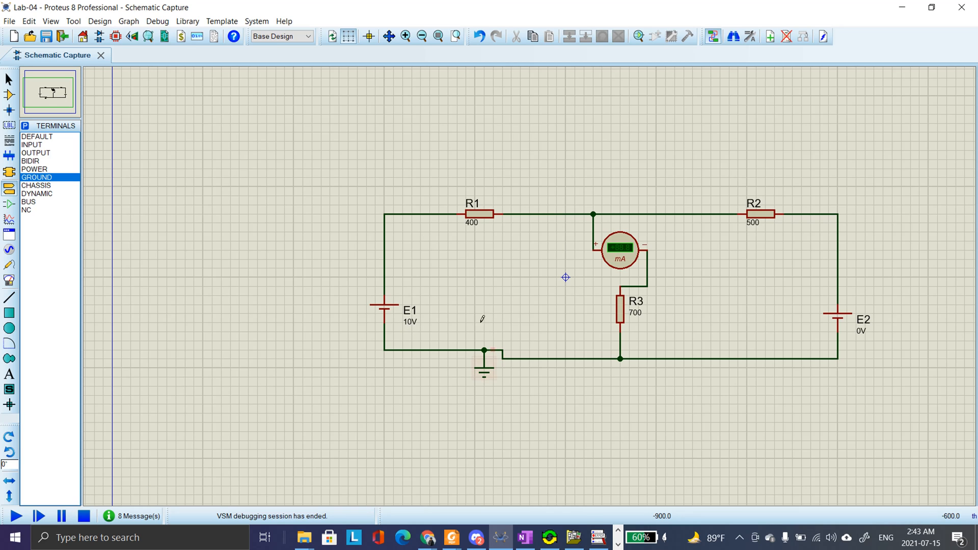
pyautogui.click(409, 323)
pyautogui.click(410, 325)
pyautogui.write('1')
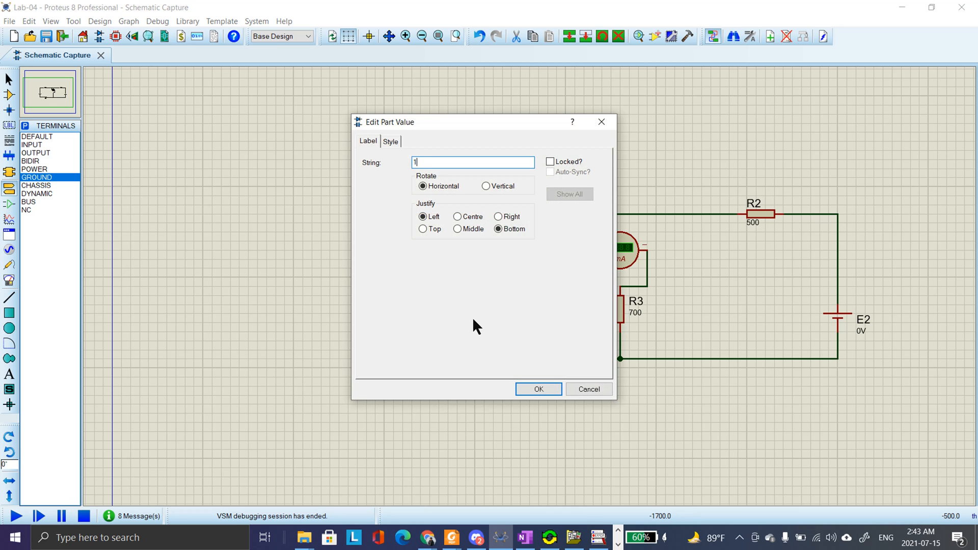
pyautogui.write('0V')
pyautogui.press('Return')
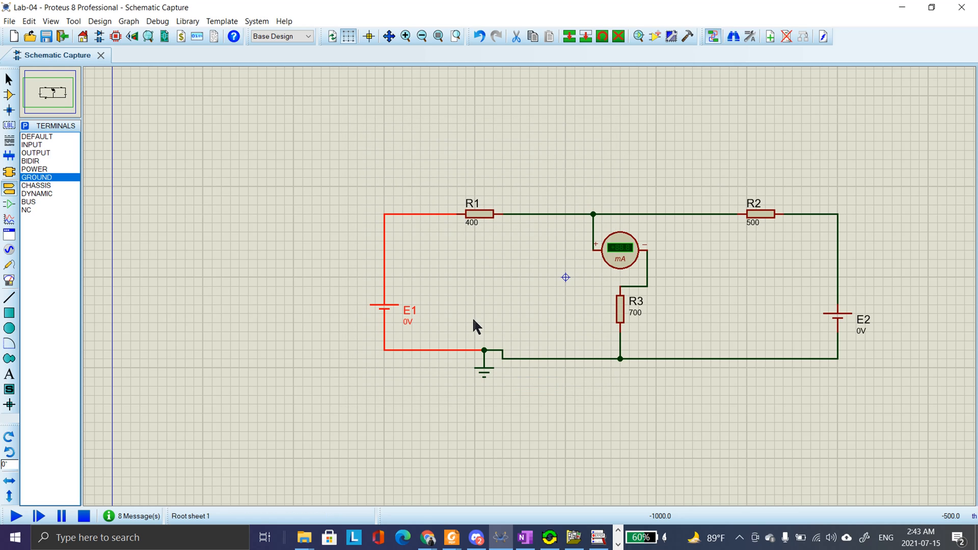
# Set the value of battery E2 to 20V and run the simulation with E2 as the only active source
pyautogui.click(861, 330)
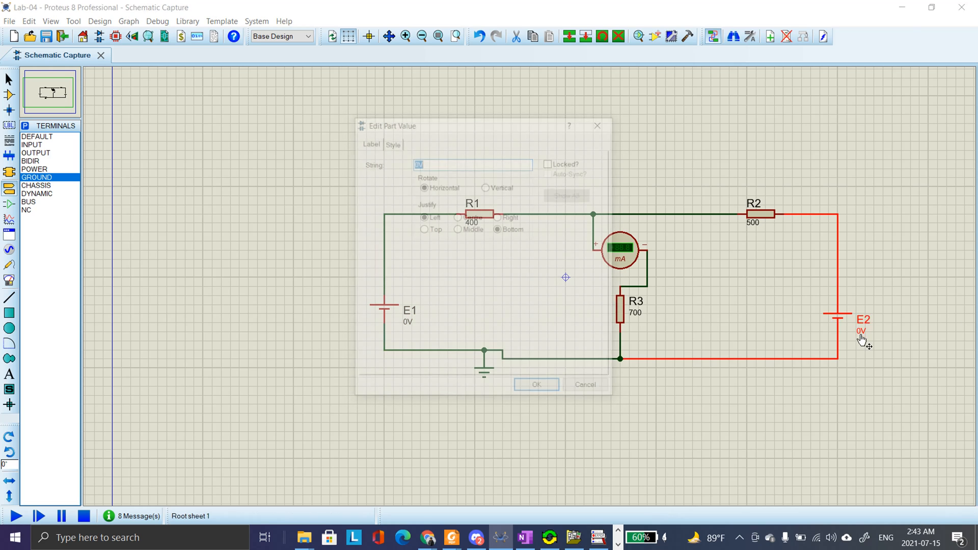
pyautogui.write('20')
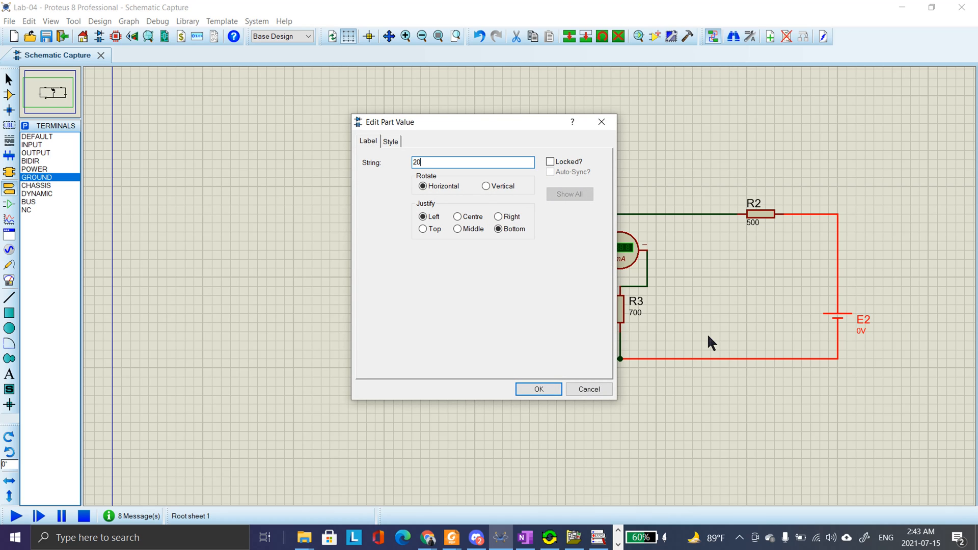
pyautogui.write('V')
pyautogui.press('Return')
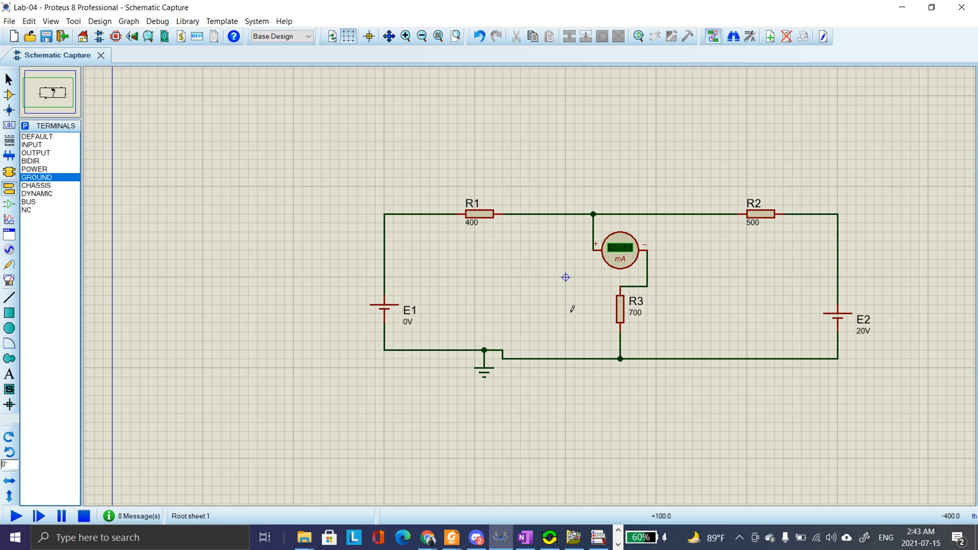
pyautogui.press('F6')
pyautogui.press('F7')
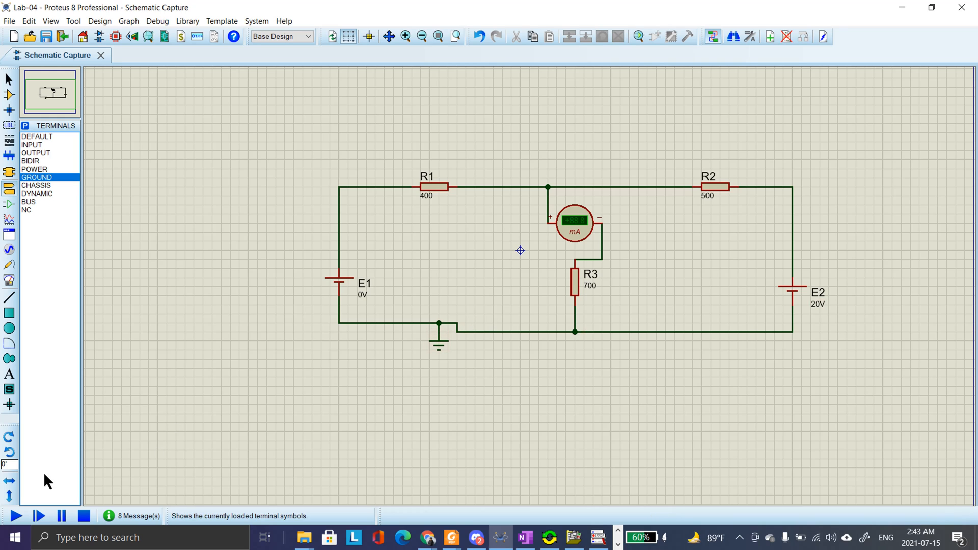
pyautogui.click(16, 516)
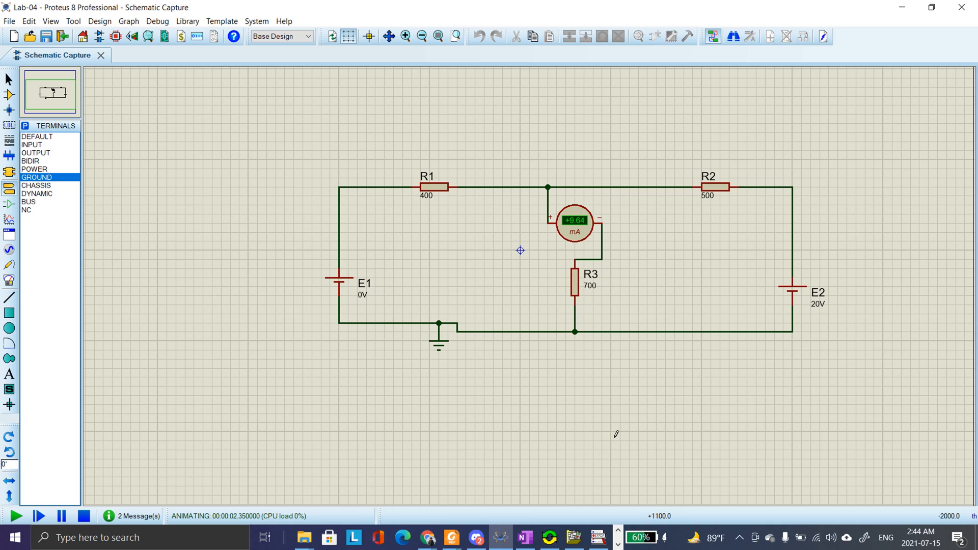
# Switch to the Notepad notes and record I3_2 as 9.64 mA
pyautogui.click(618, 544)
pyautogui.click(364, 544)
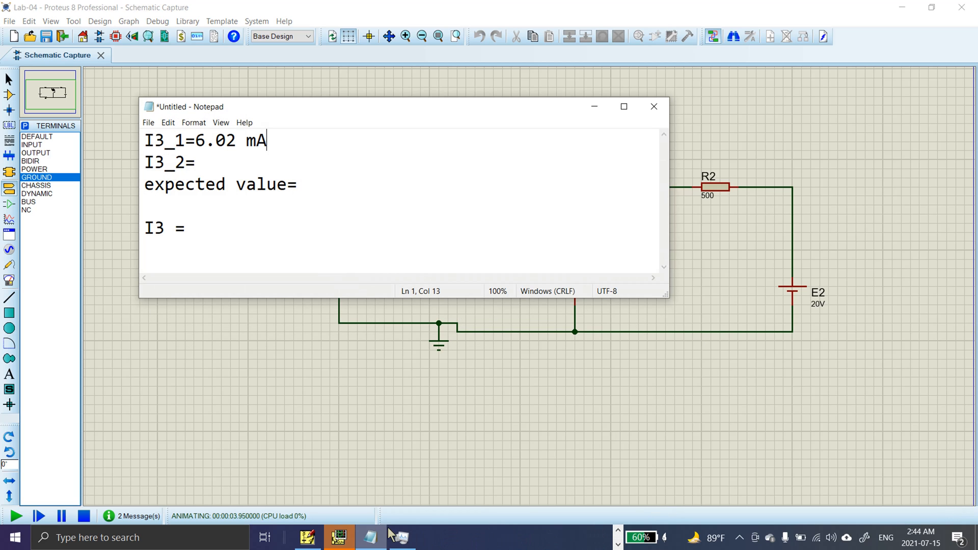
pyautogui.click(249, 161)
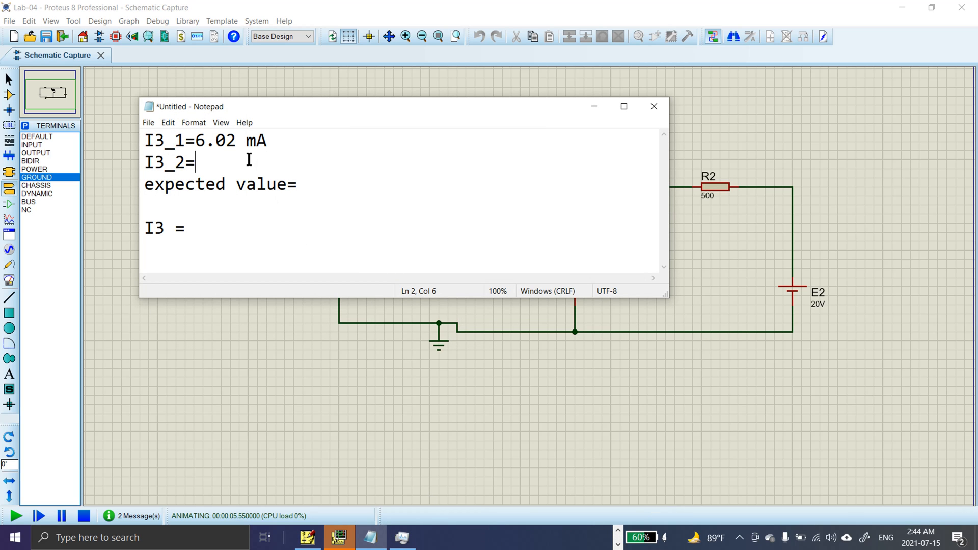
pyautogui.write('9.3')
pyautogui.moveTo(451, 100); pyautogui.dragTo(500, 152)
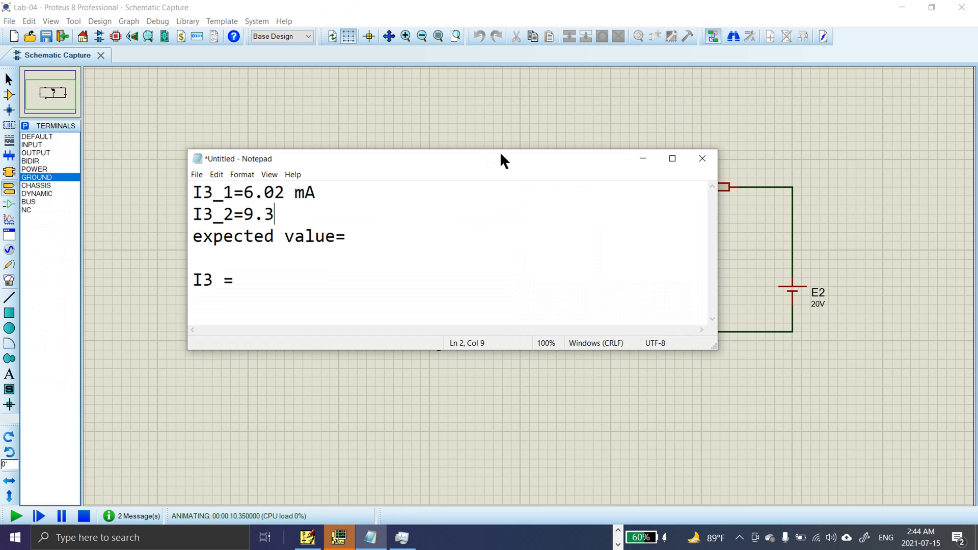
pyautogui.press('BackSpace')
pyautogui.write('63')
pyautogui.press('BackSpace')
pyautogui.write('4 mA')
# Complete the expected value line as I3_1 + I3_2 = 15.66 mA and minimize the notes
pyautogui.click(402, 232)
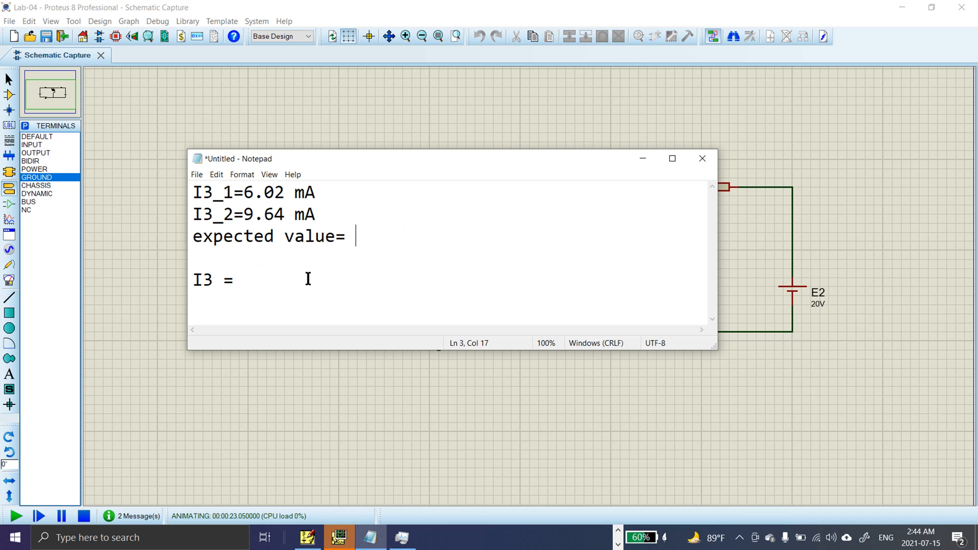
pyautogui.write('I3_1 + I3_2')
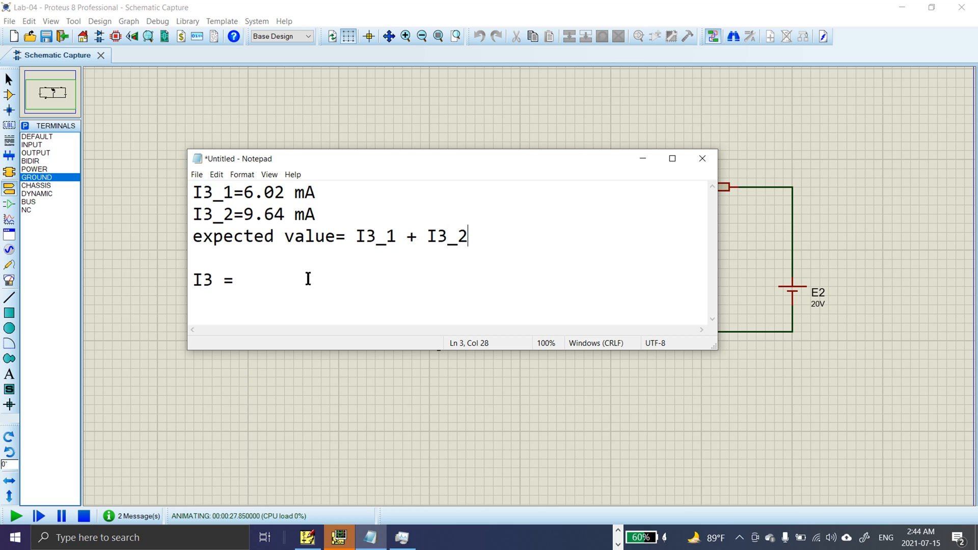
pyautogui.write(' = 15.66 mA')
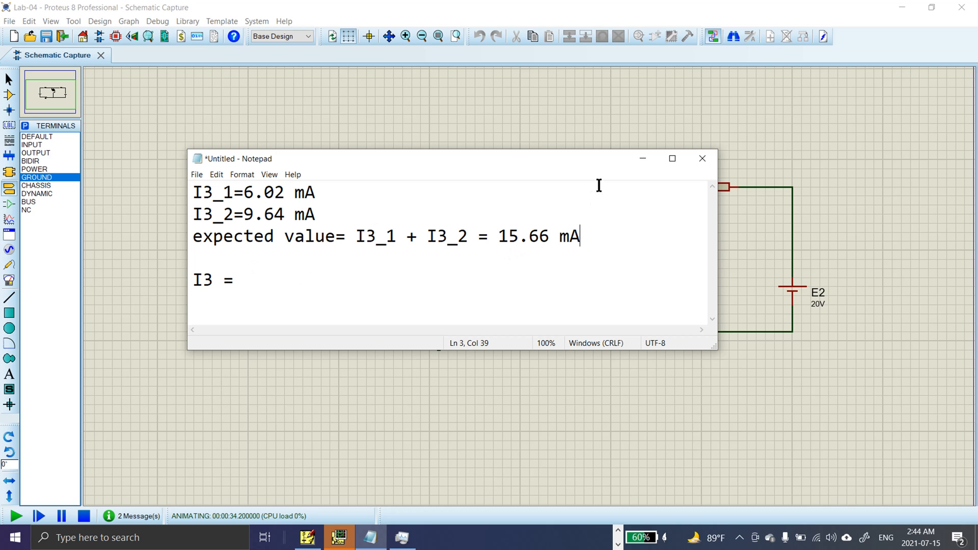
pyautogui.click(642, 159)
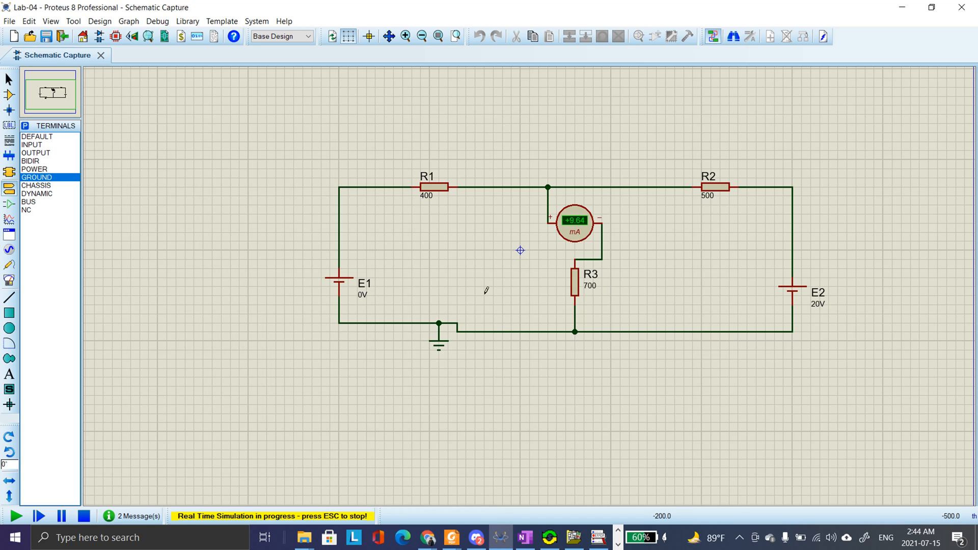
# Set the value of battery E1 to 10V and rerun the simulation with both sources active
pyautogui.click(88, 522)
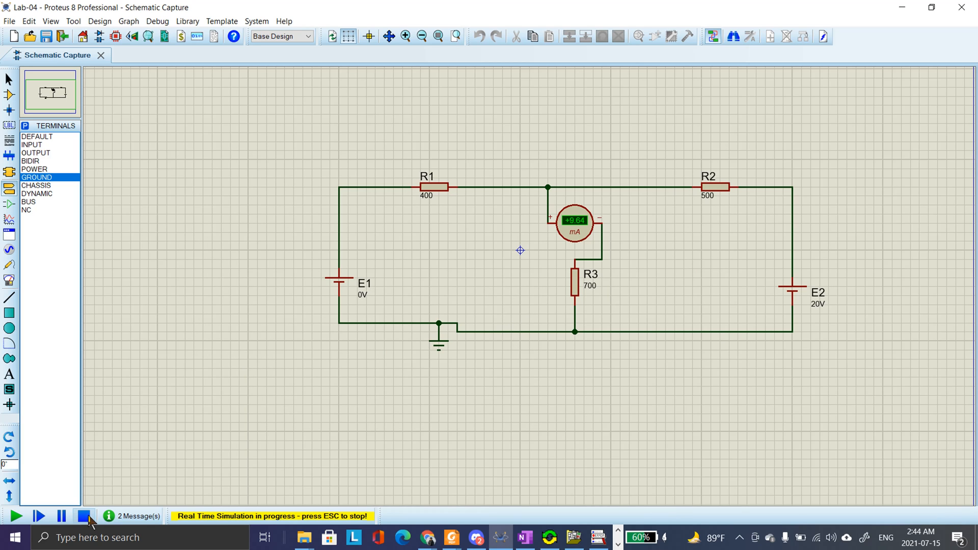
pyautogui.click(361, 302)
pyautogui.click(361, 303)
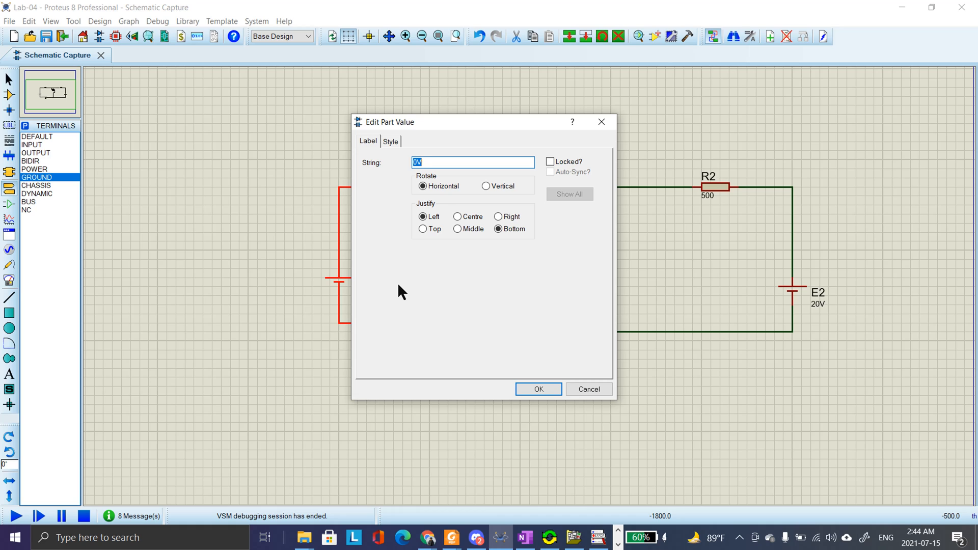
pyautogui.write('10V')
pyautogui.press('Return')
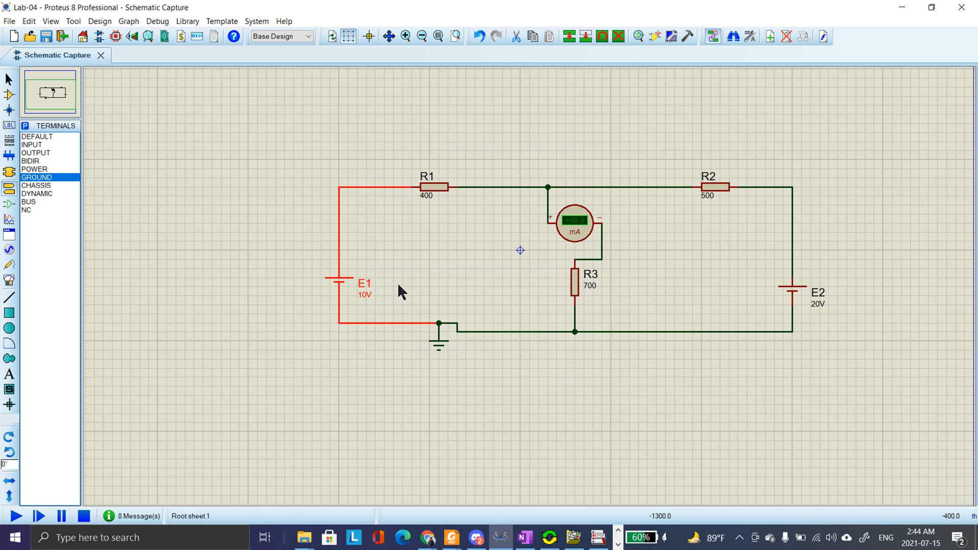
pyautogui.click(382, 285)
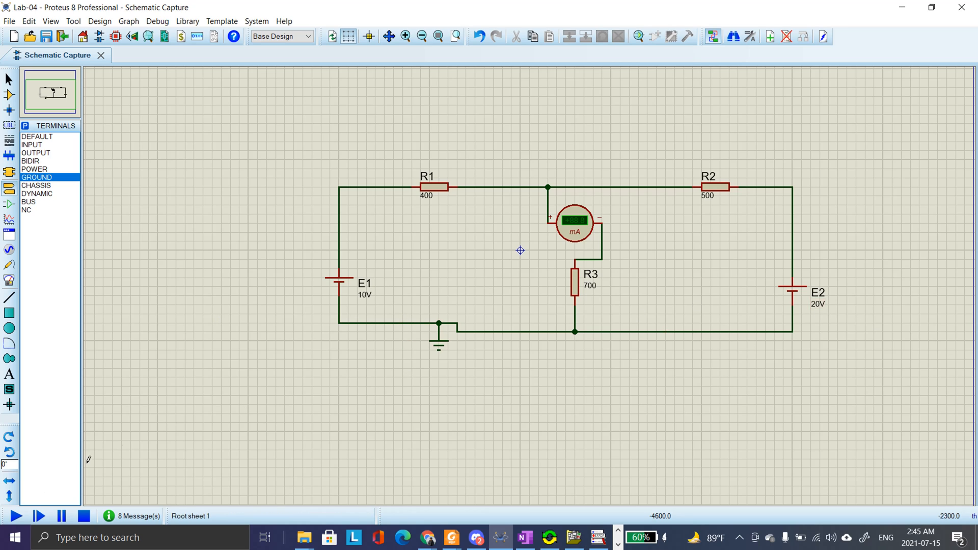
pyautogui.click(16, 516)
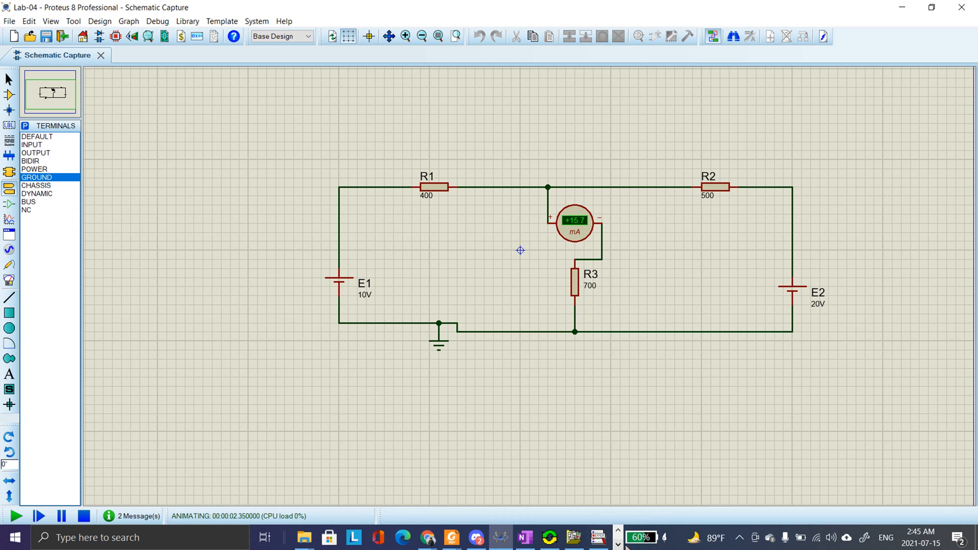
# Switch to the Notepad notes, record I3 as 15.7 mA, compare it with the expected value, and return to the schematic
pyautogui.click(618, 545)
pyautogui.click(373, 540)
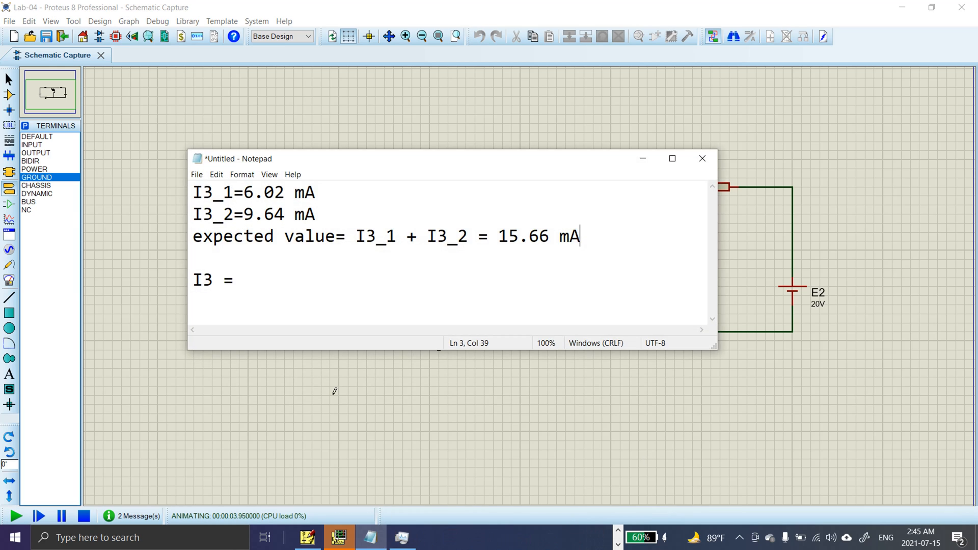
pyautogui.click(275, 291)
pyautogui.write('15.7 mA')
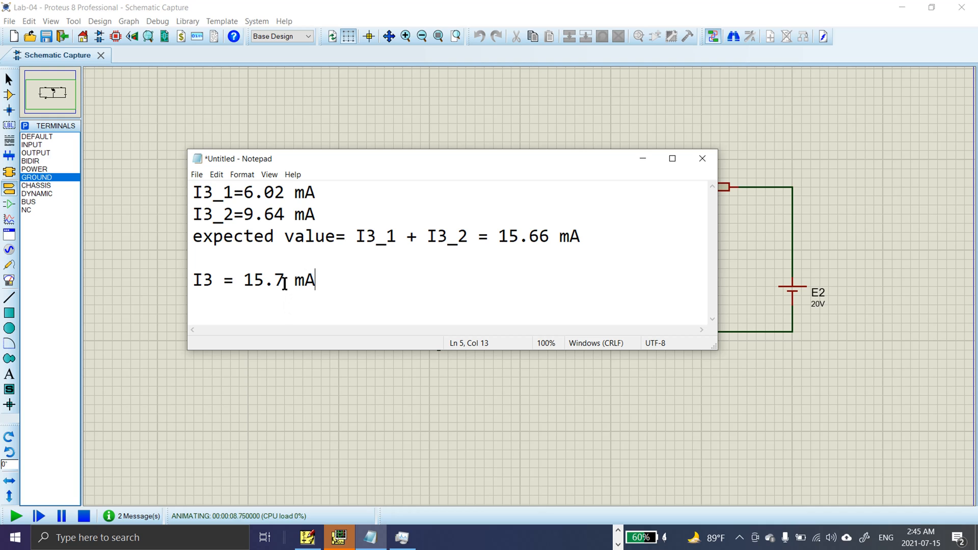
pyautogui.doubleClick(279, 280)
pyautogui.doubleClick(539, 236)
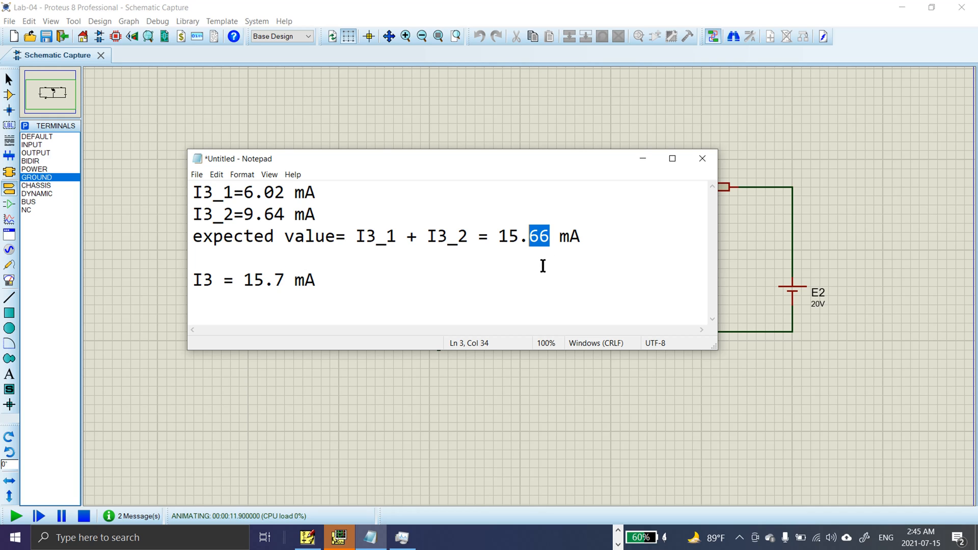
pyautogui.click(405, 277)
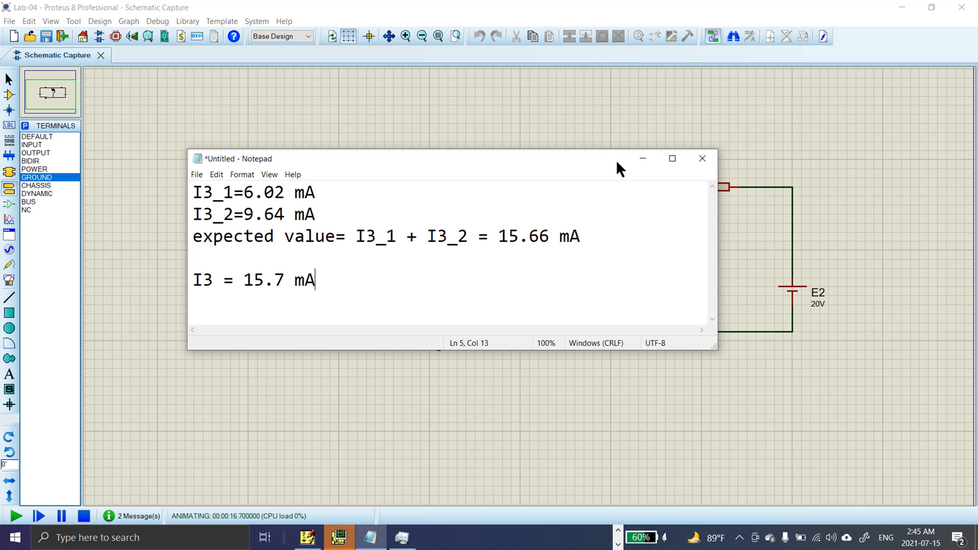
pyautogui.click(643, 158)
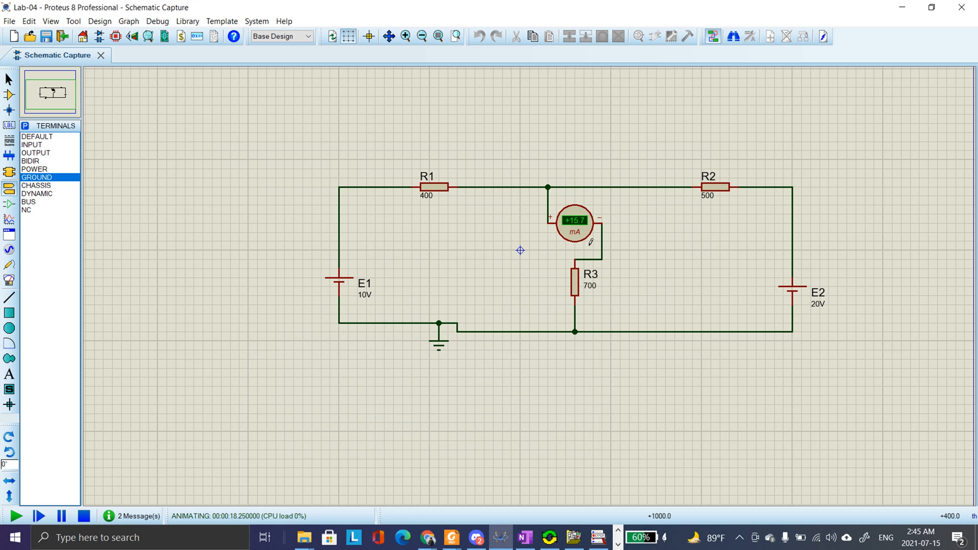
pyautogui.scroll(1, 550, 306)
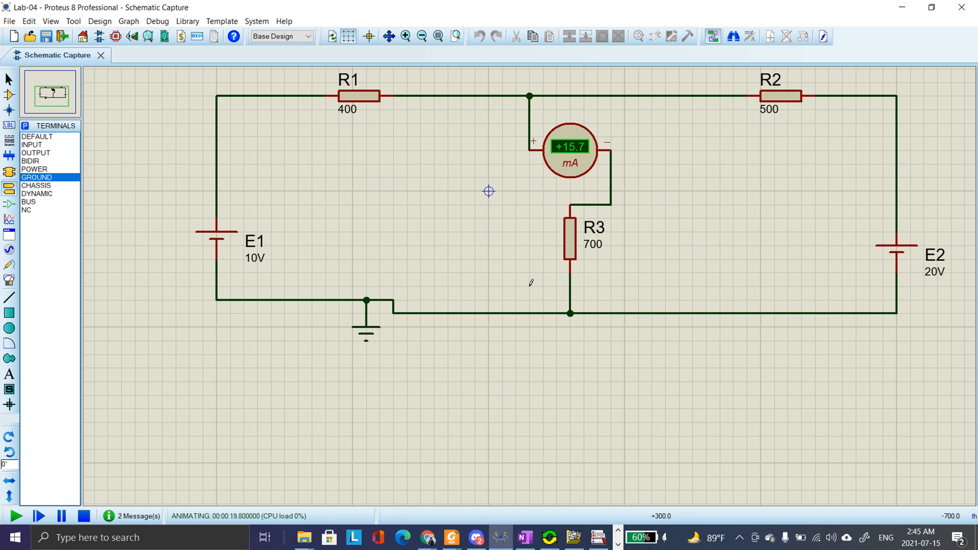